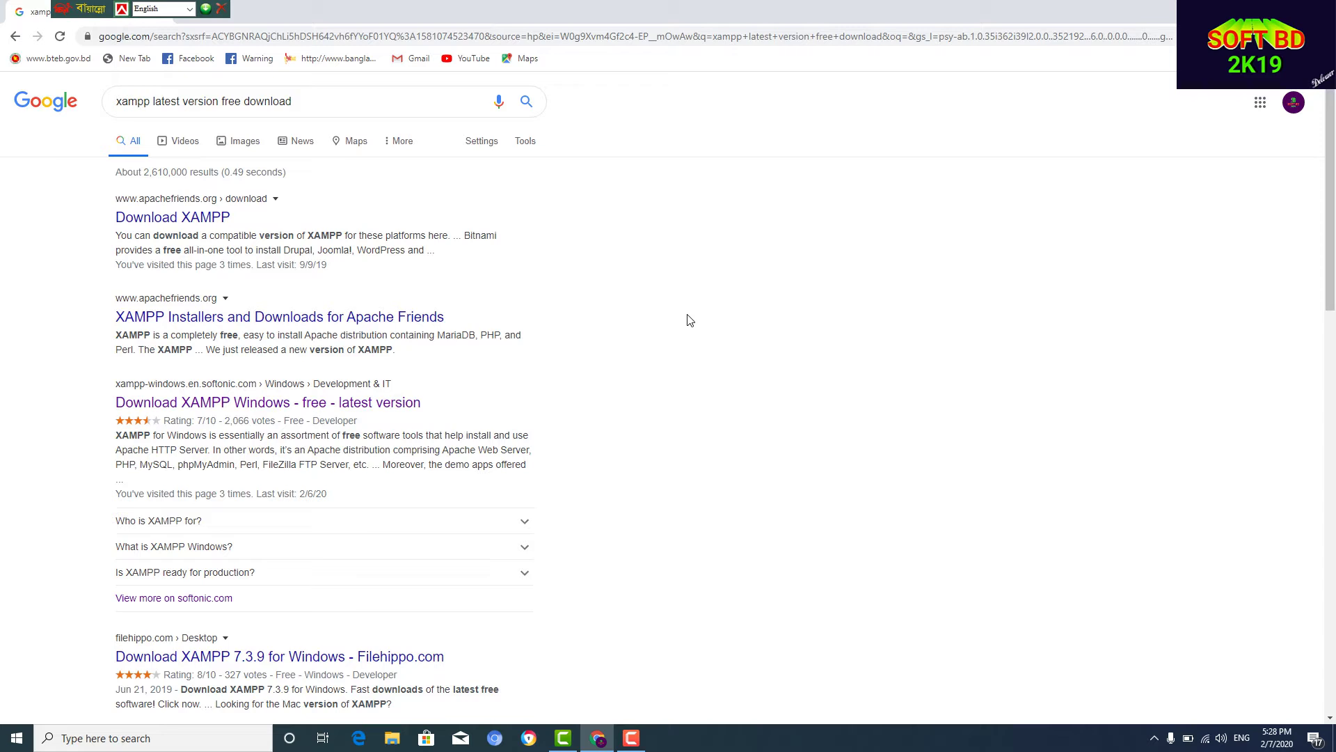
# - Search Google for "xampp for windows 64 bit" and look through the results
pyautogui.click(329, 102)
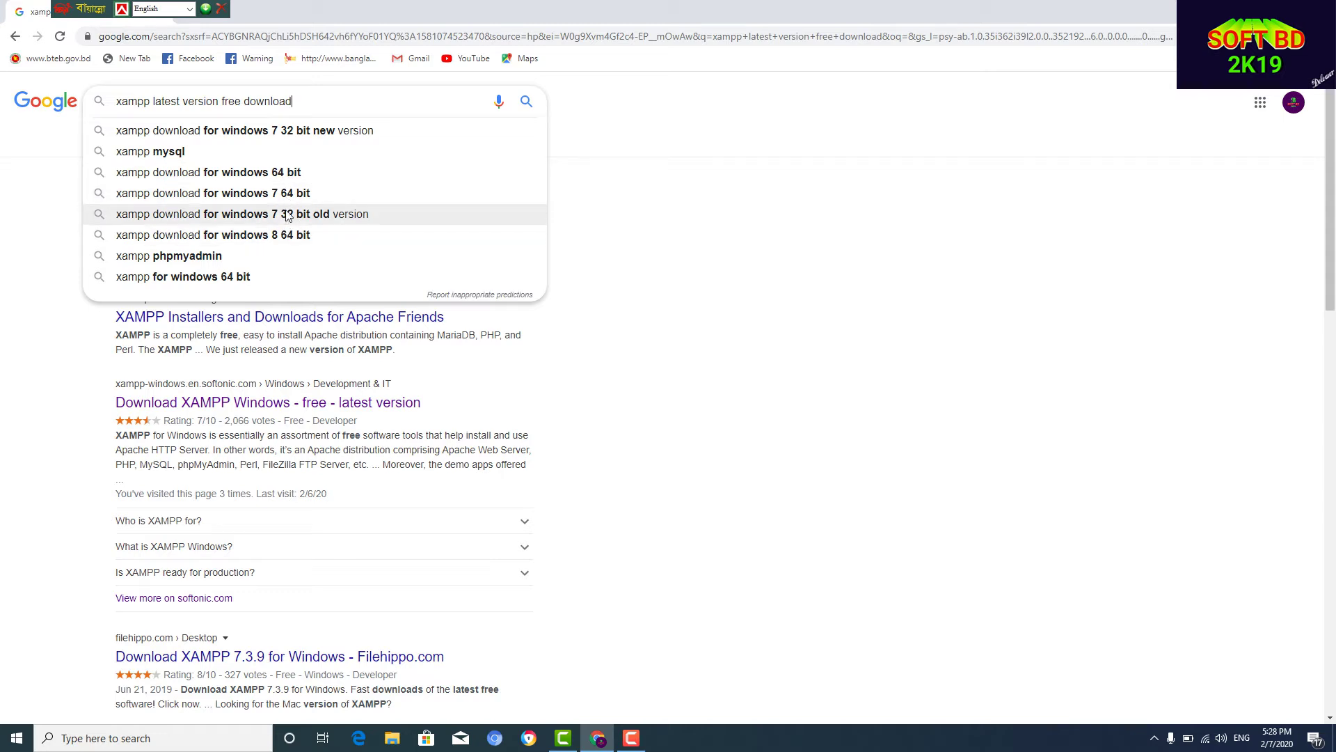
pyautogui.click(240, 277)
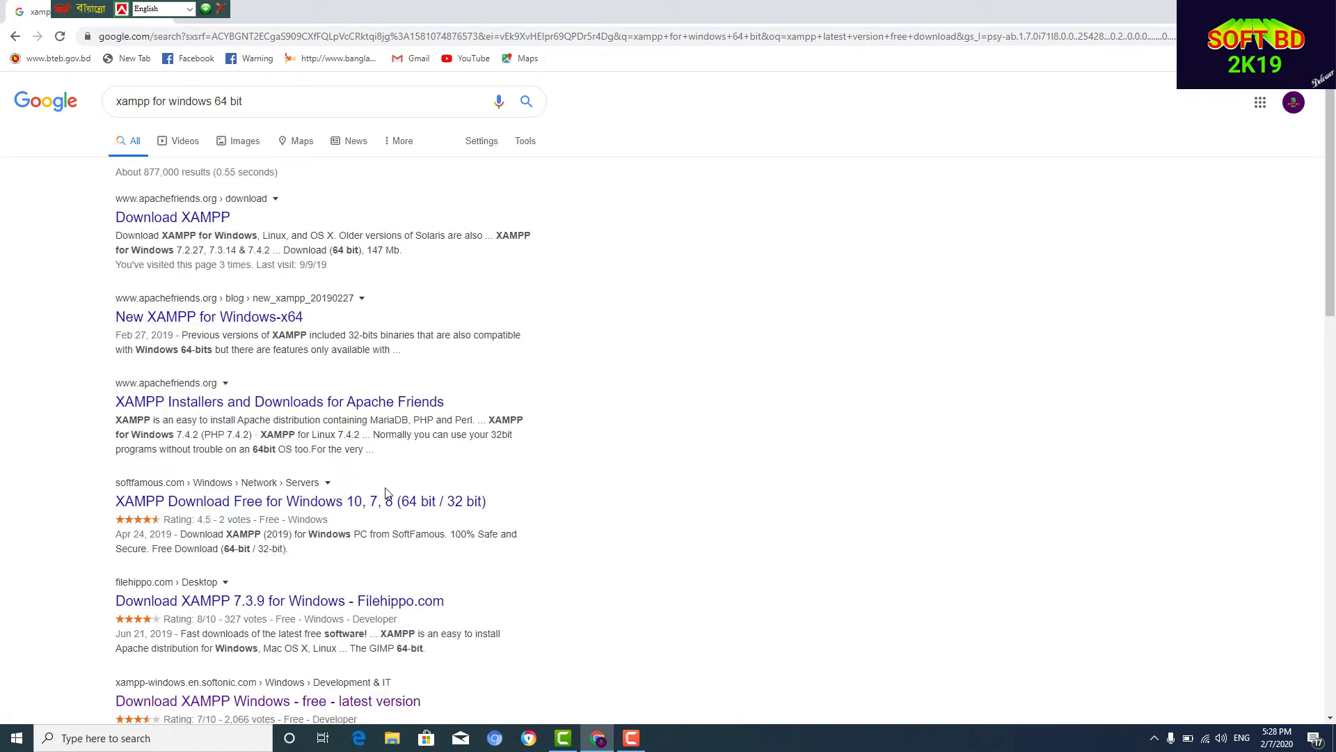
pyautogui.scroll(-1, 388, 493)
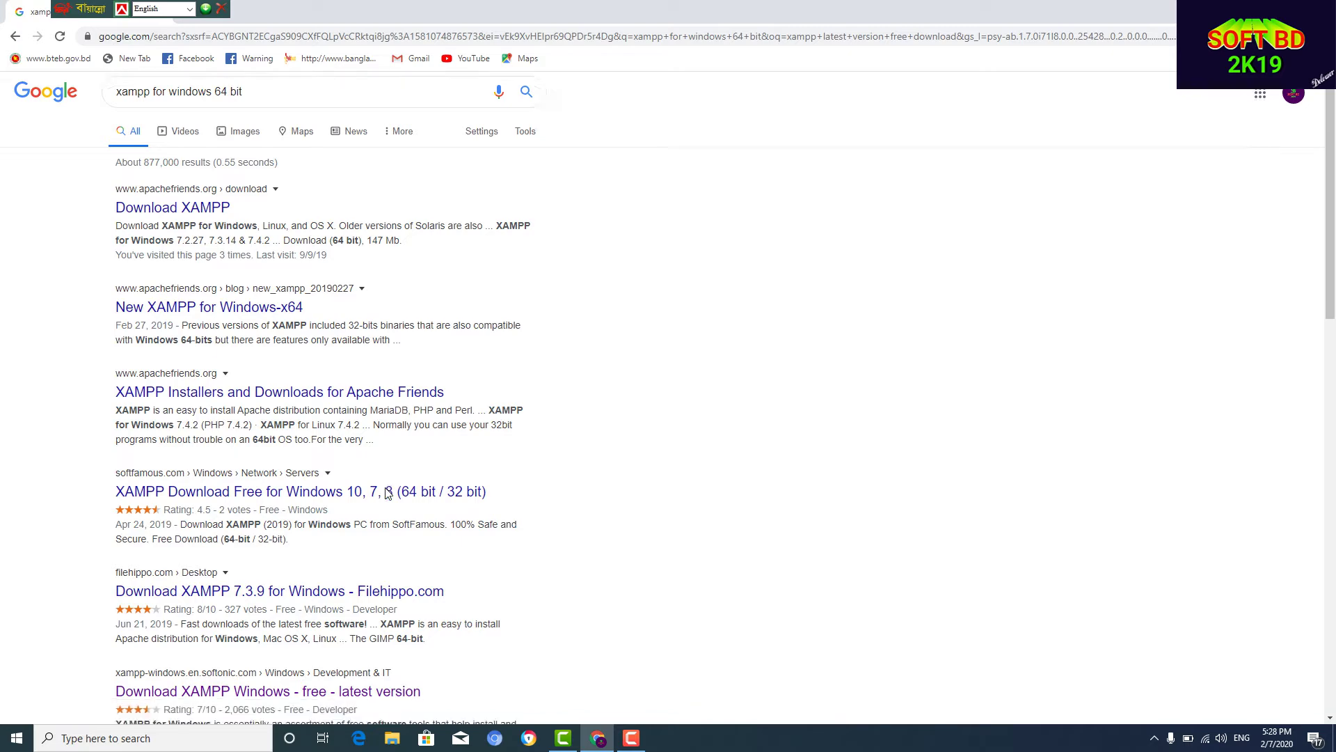
pyautogui.scroll(-4, 387, 493)
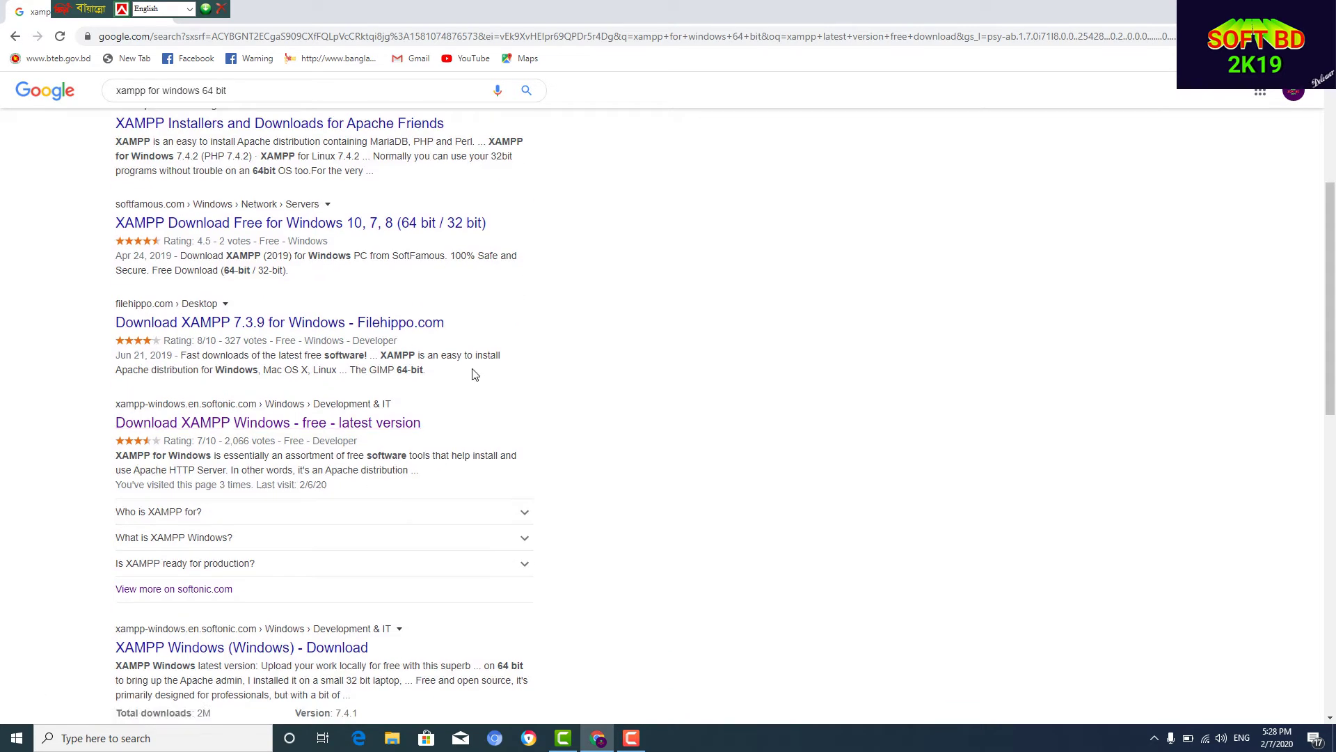
pyautogui.scroll(-2, 473, 375)
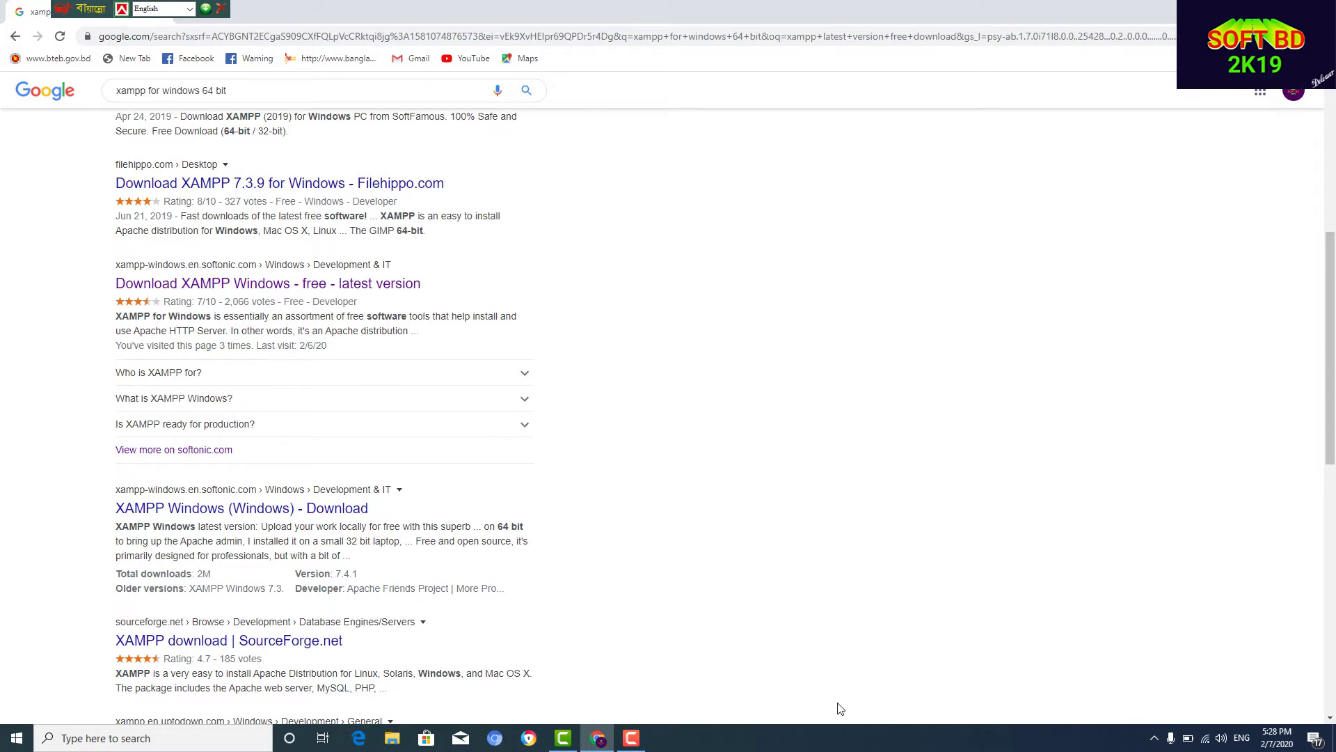
# - Show the desktop, check the Windows system type in the properties of This PC, and minimize the System window
pyautogui.rightClick(807, 737)
pyautogui.click(862, 657)
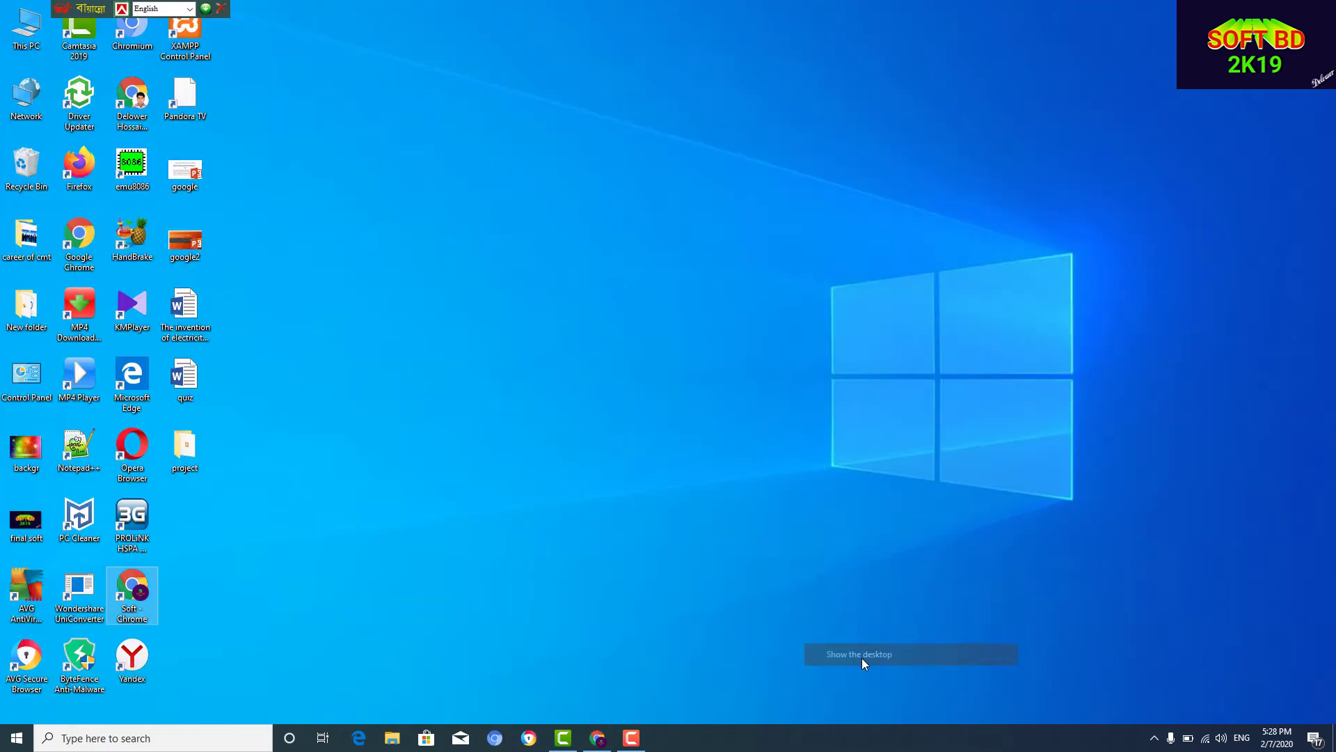
pyautogui.rightClick(24, 36)
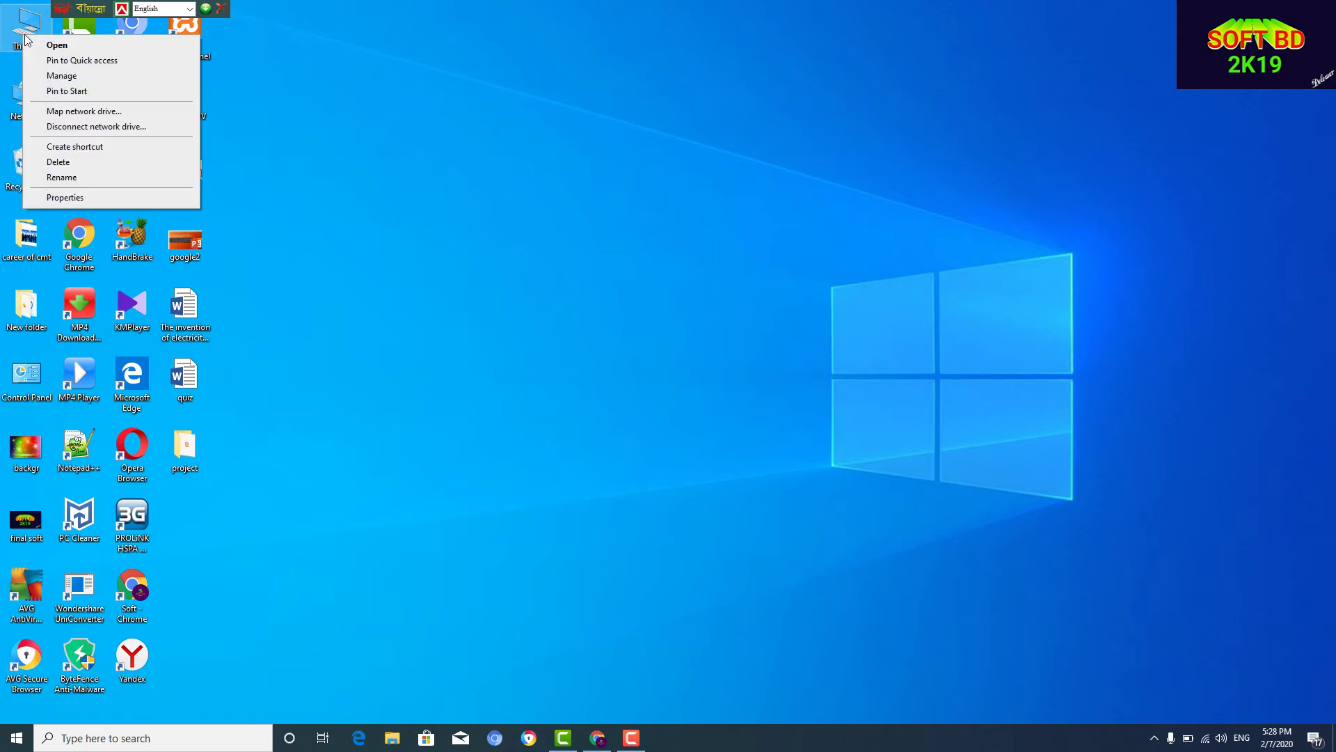
pyautogui.click(64, 201)
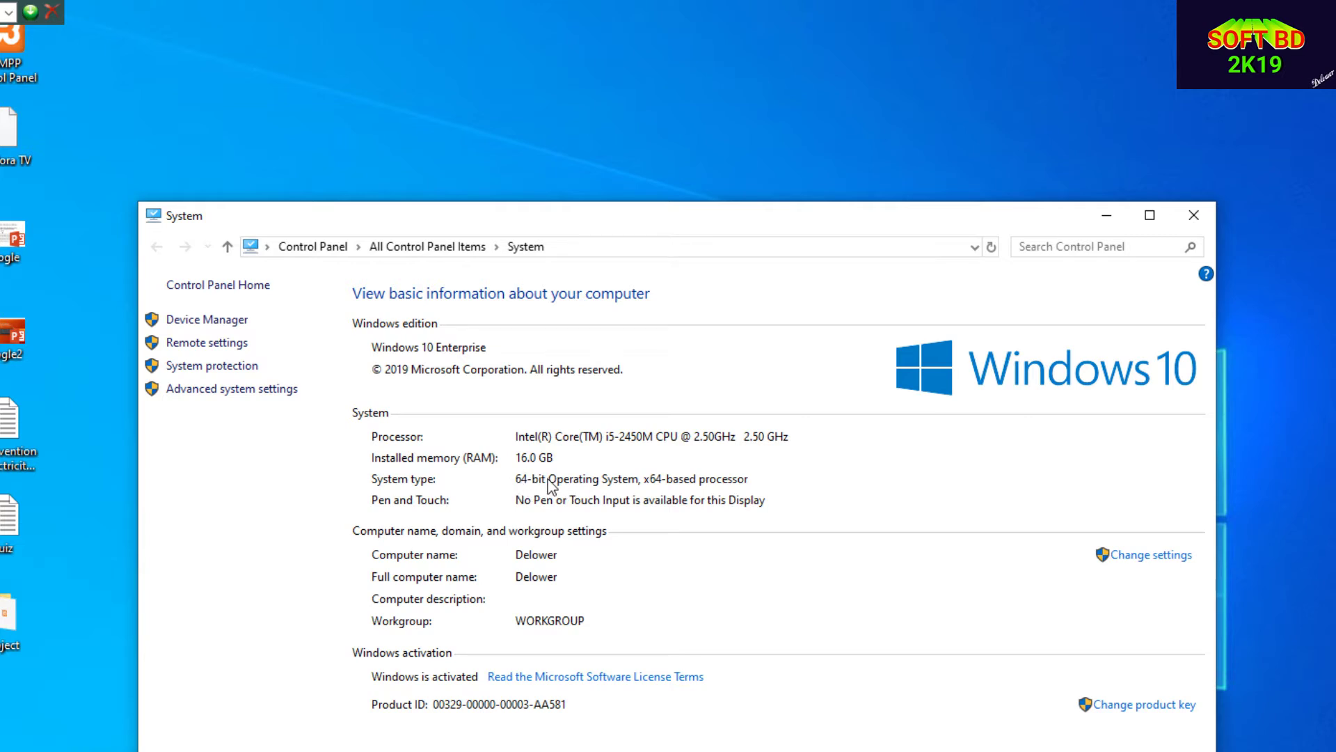
pyautogui.click(1114, 215)
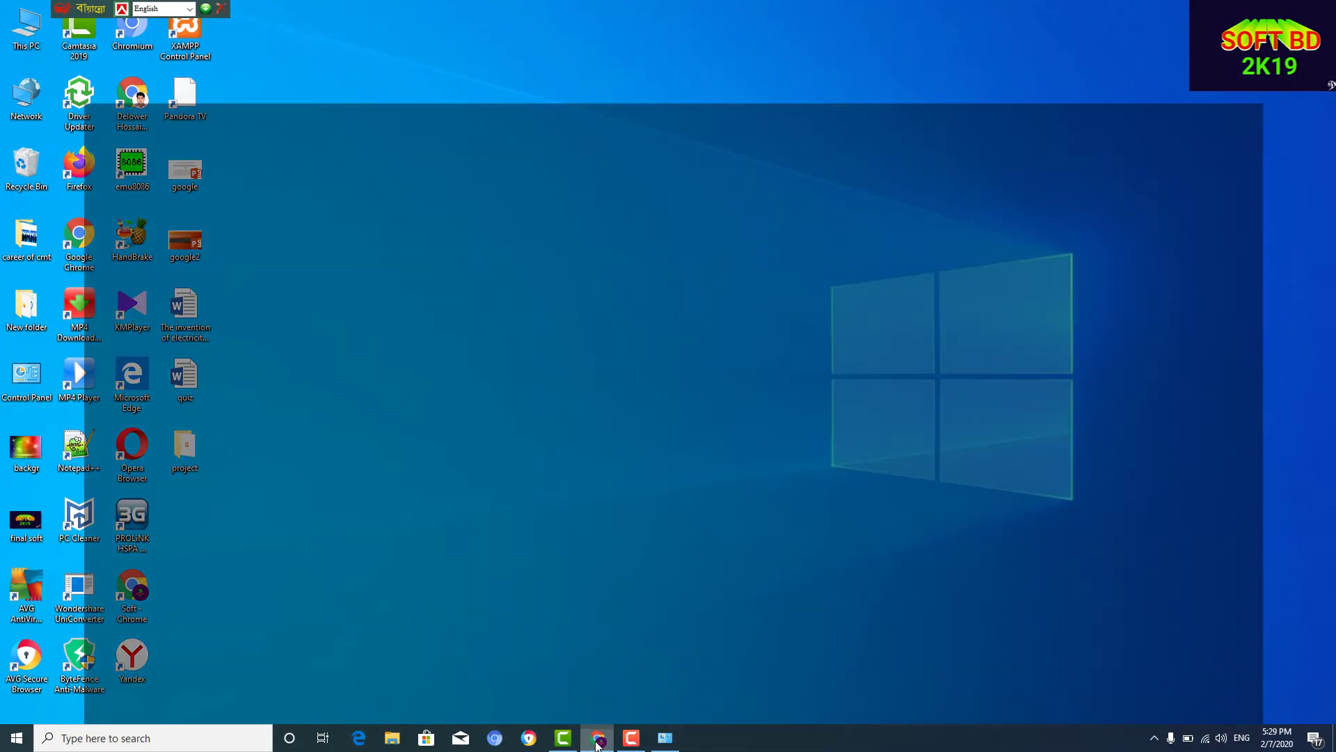
# - Open Softonic's Download XAMPP Windows result in the Chrome search, dismiss the download pop-up and return to the results
pyautogui.click(597, 738)
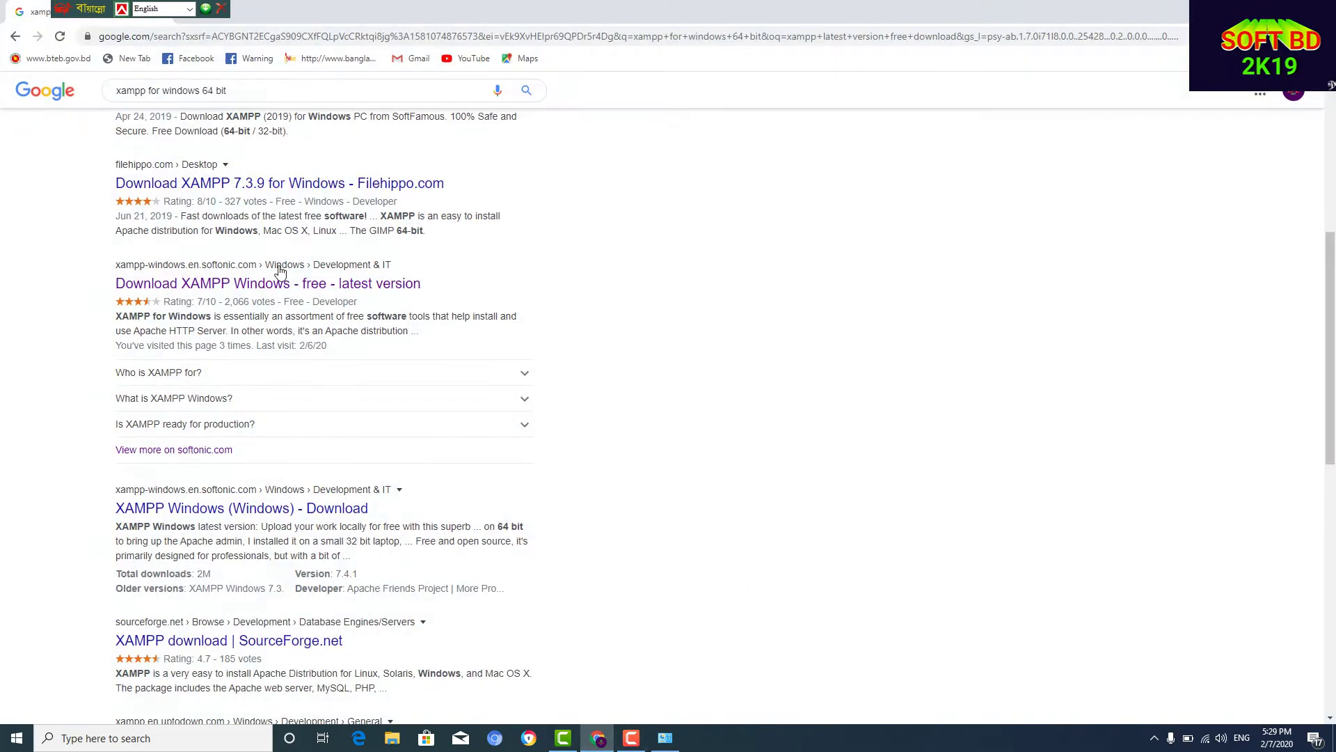
pyautogui.click(225, 285)
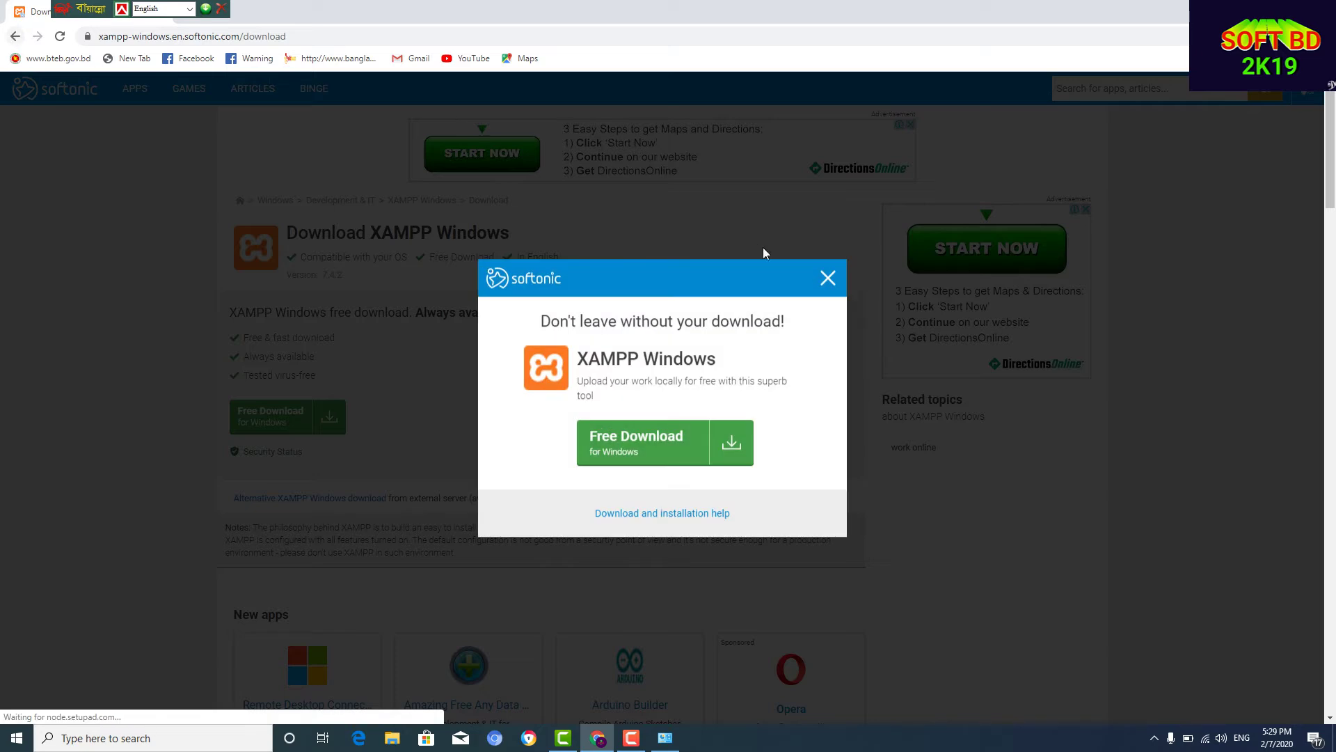
pyautogui.click(827, 279)
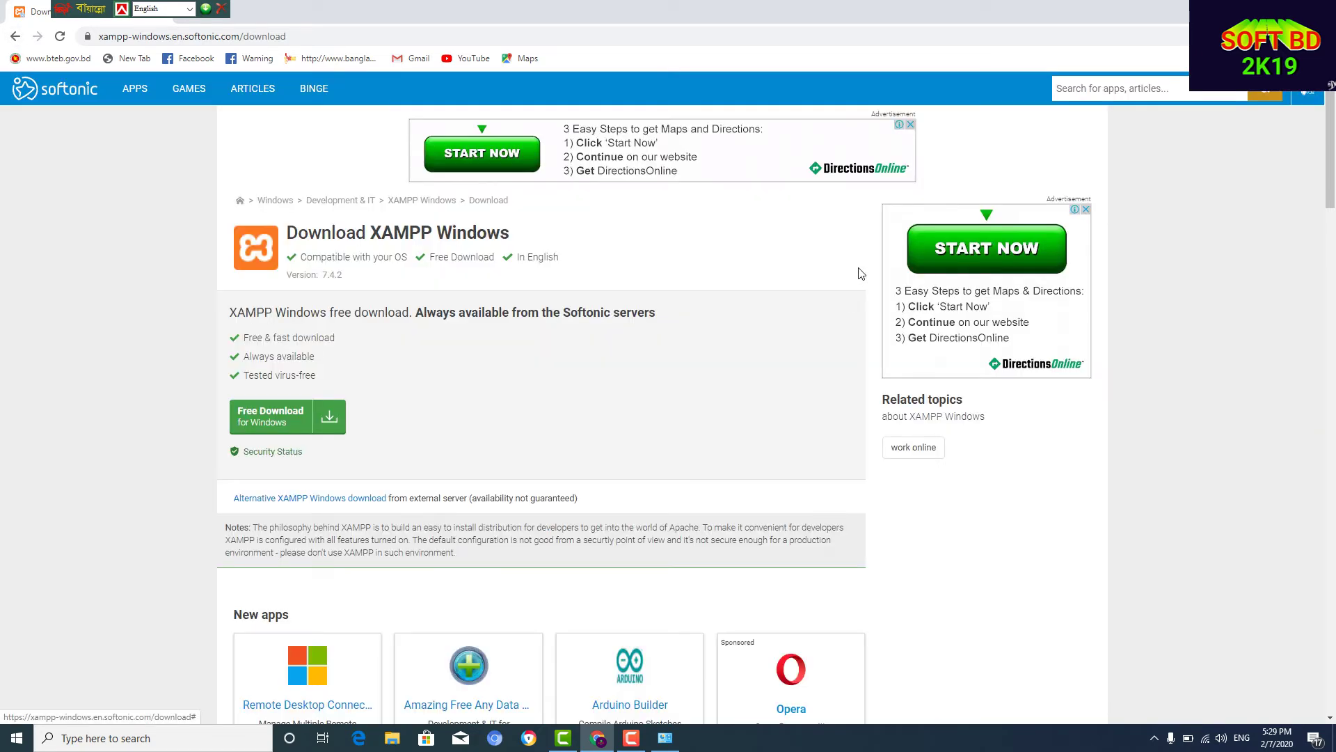
pyautogui.click(15, 36)
# - Shorten the Google query to "xampp for windows" and run the search again
pyautogui.scroll(6, 538, 279)
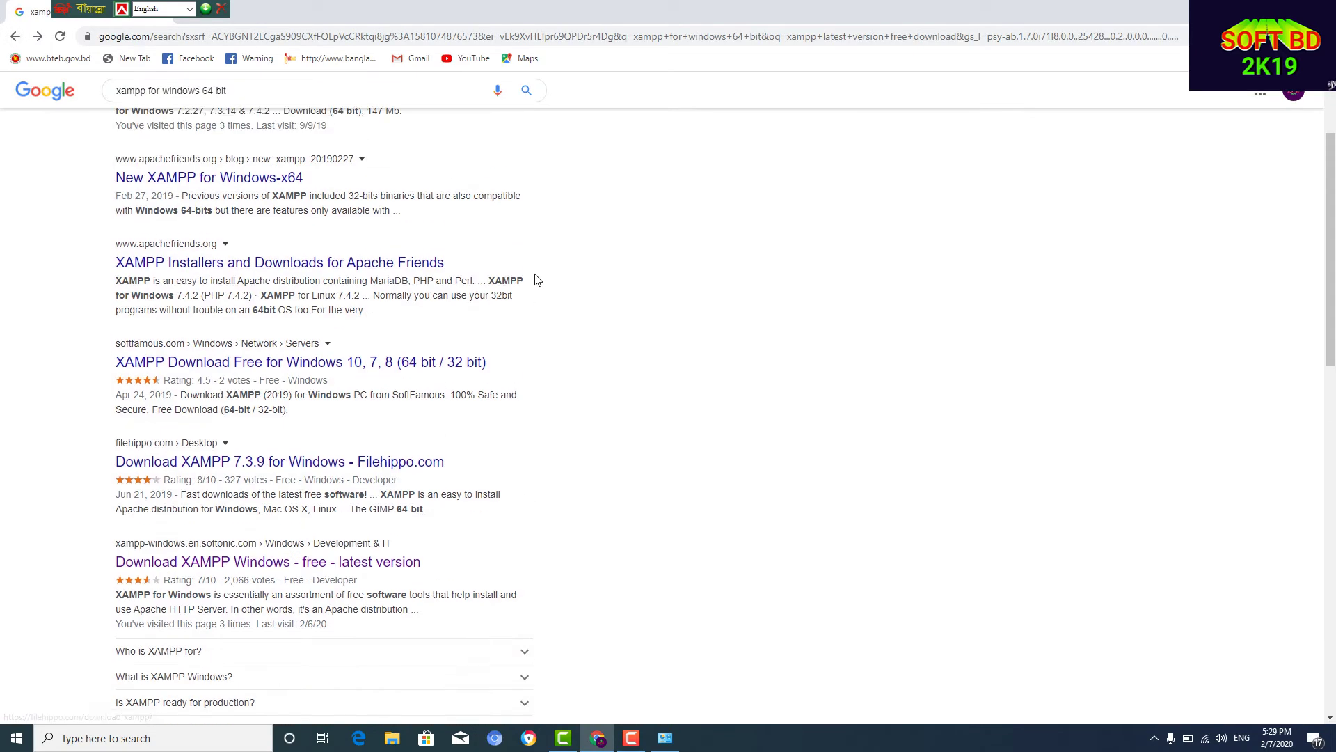
pyautogui.click(287, 104)
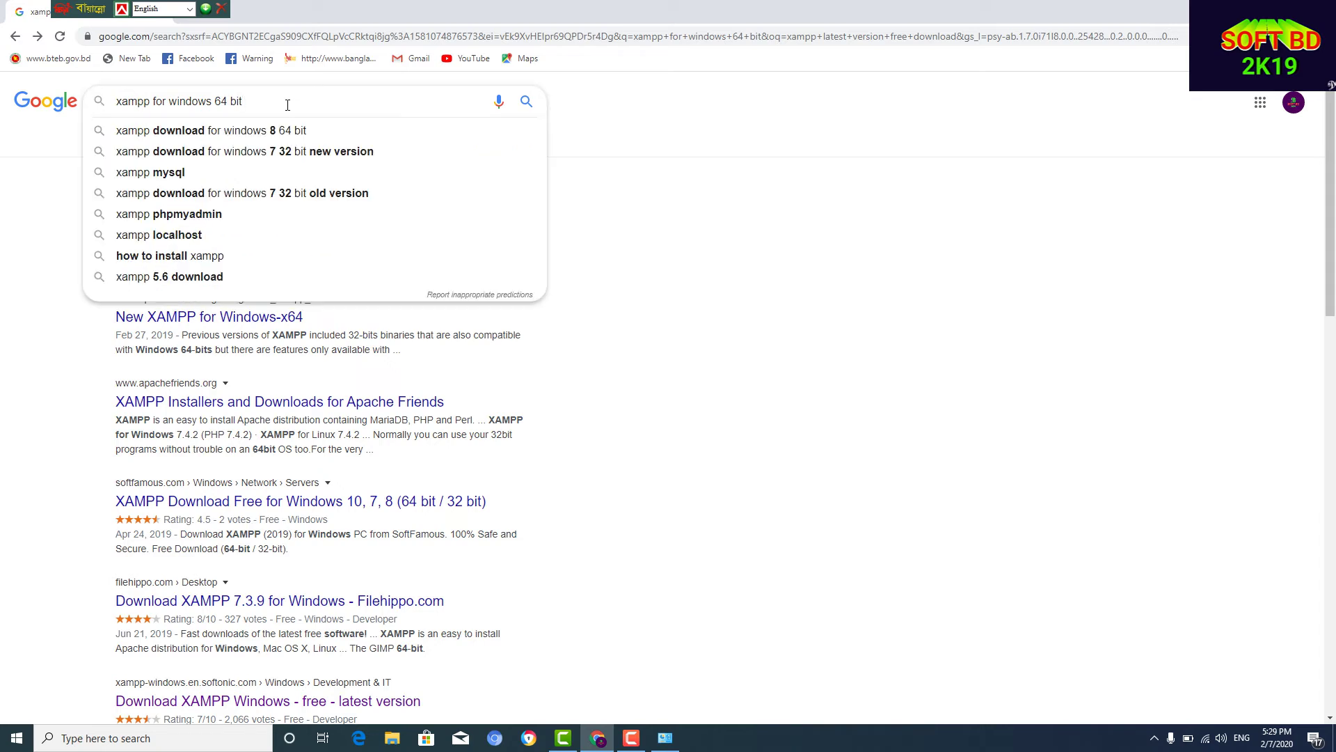
pyautogui.press('BackSpace')
pyautogui.press('BackSpace')
pyautogui.press('BackSpace')
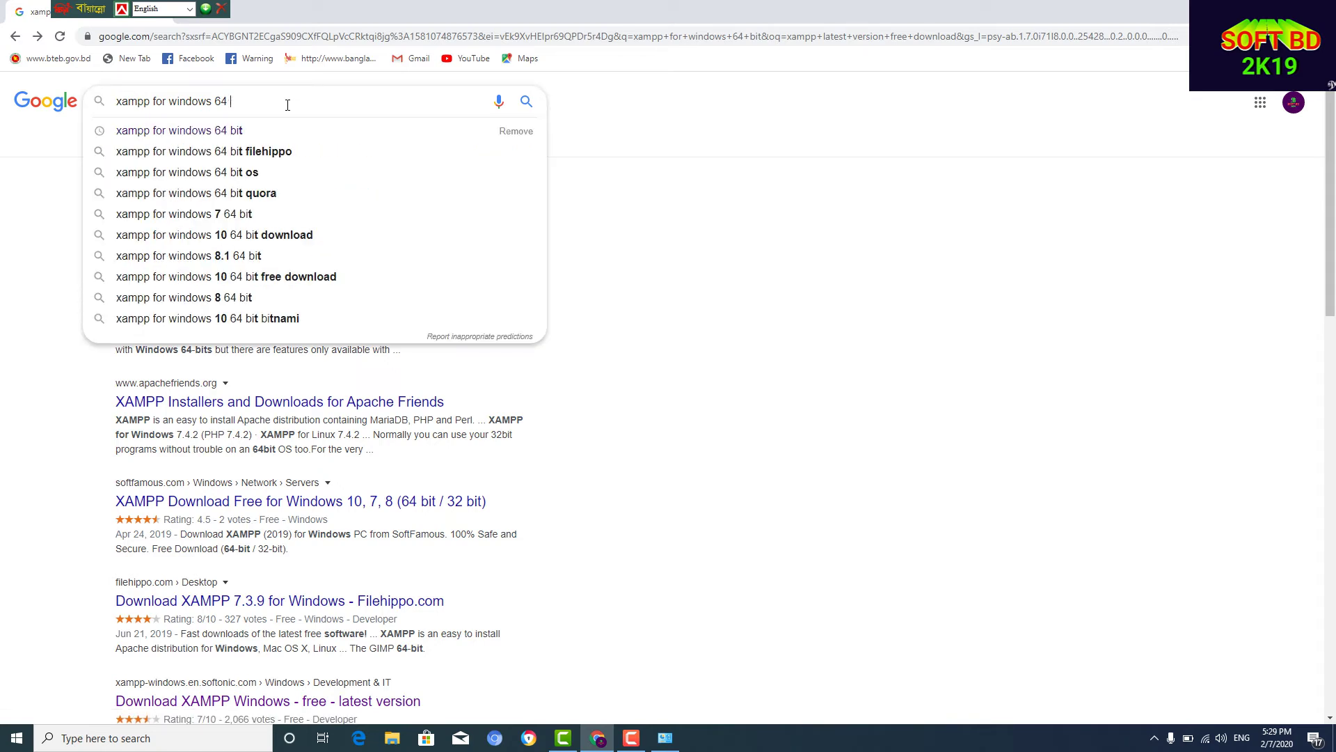
pyautogui.press('BackSpace')
pyautogui.press('BackSpace')
pyautogui.press('BackSpace')
pyautogui.press('Return')
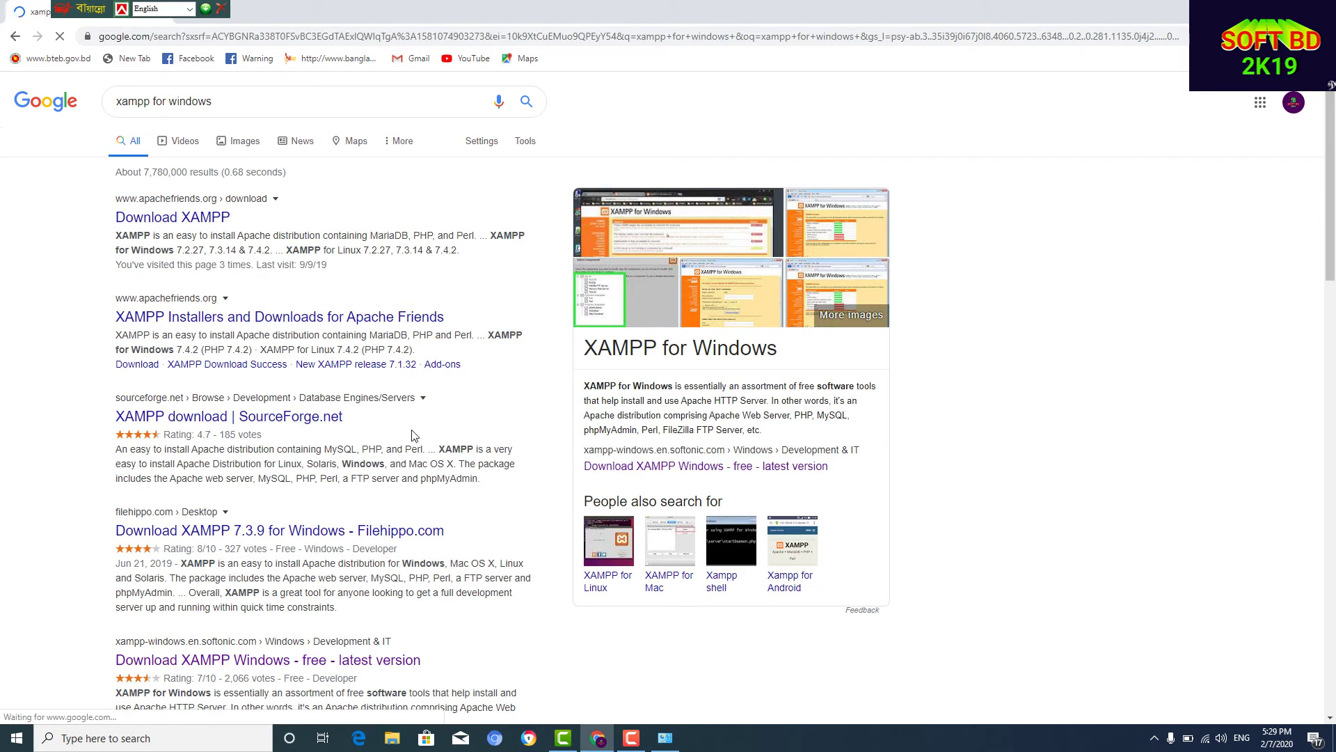
# - Start the free XAMPP Windows download from Softonic's result page, closing the Opera advertisement
pyautogui.scroll(-4, 268, 440)
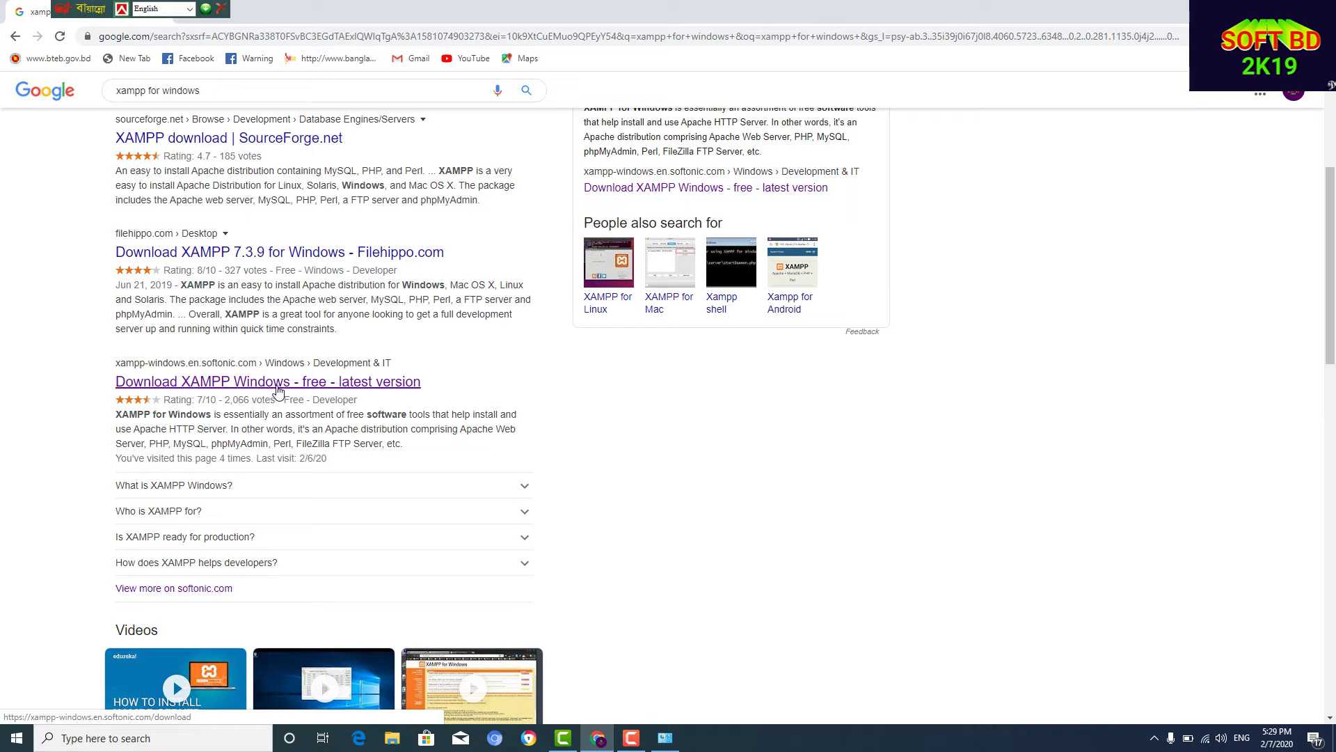
pyautogui.click(313, 387)
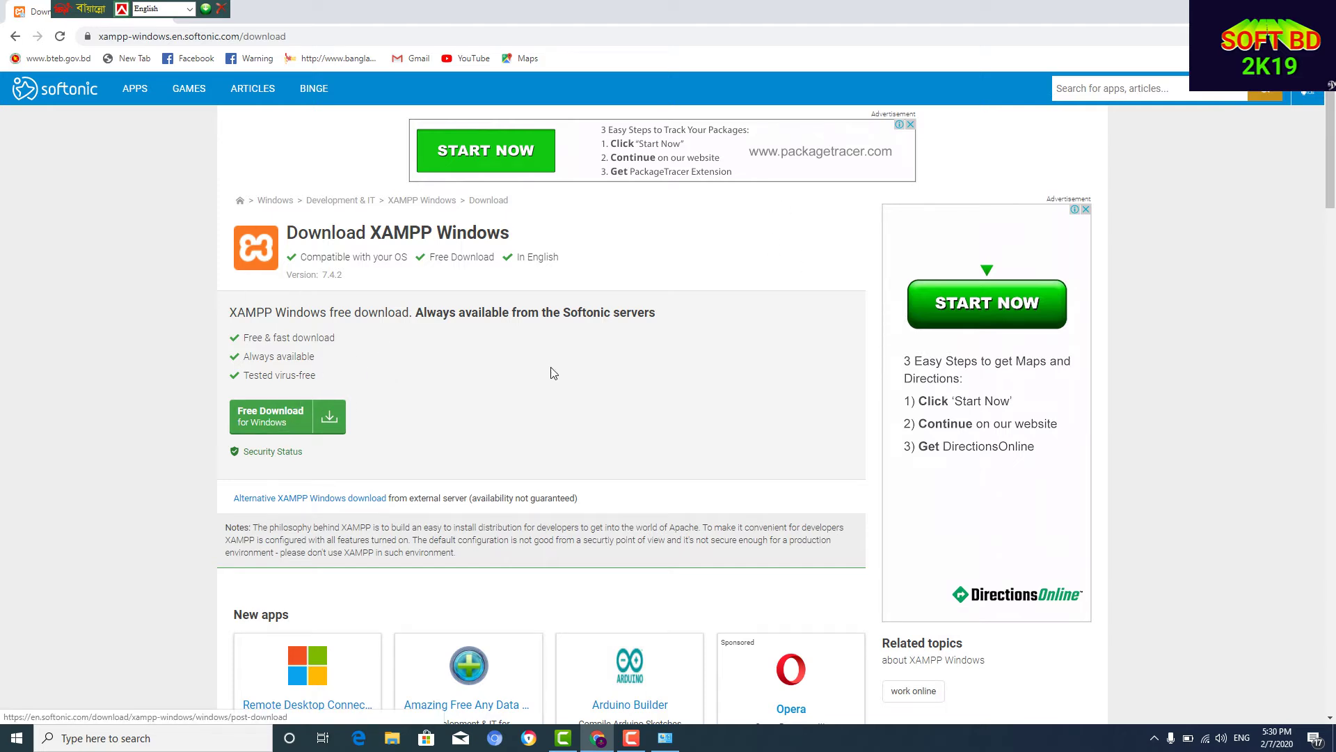
pyautogui.click(288, 420)
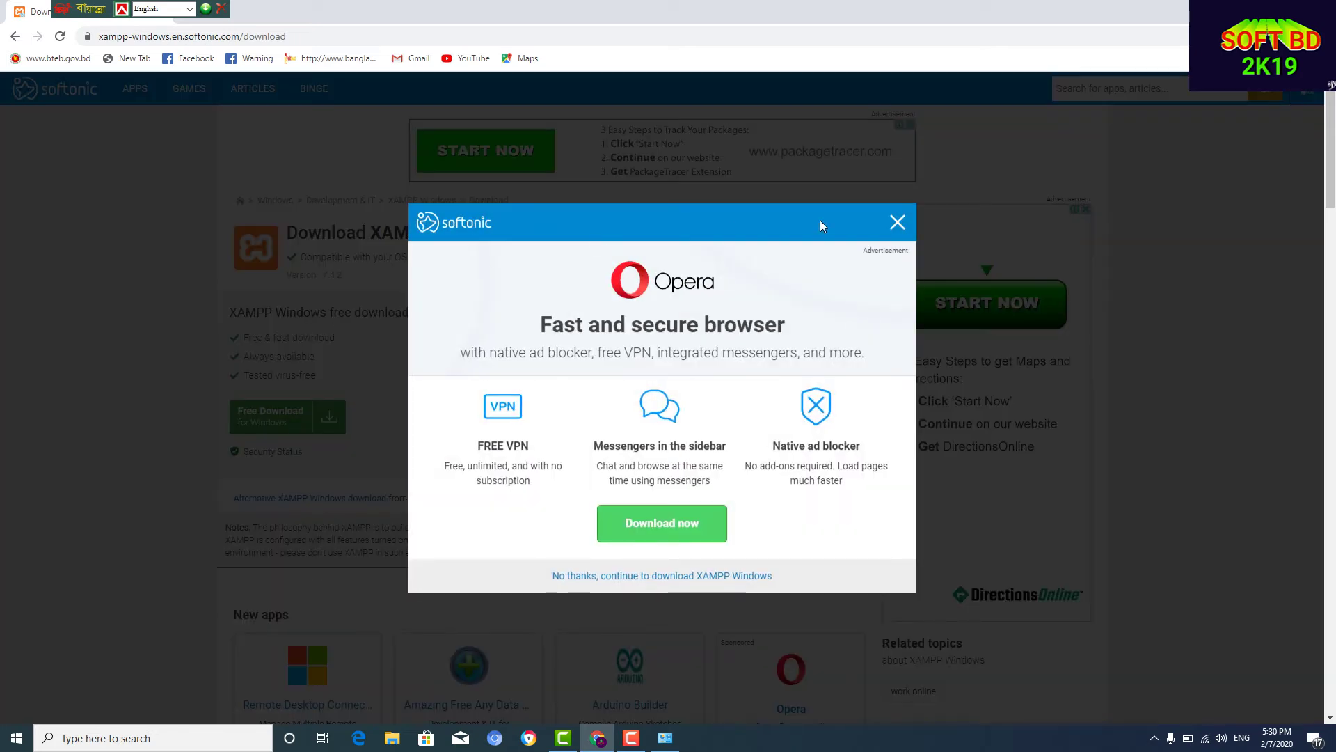
pyautogui.click(899, 228)
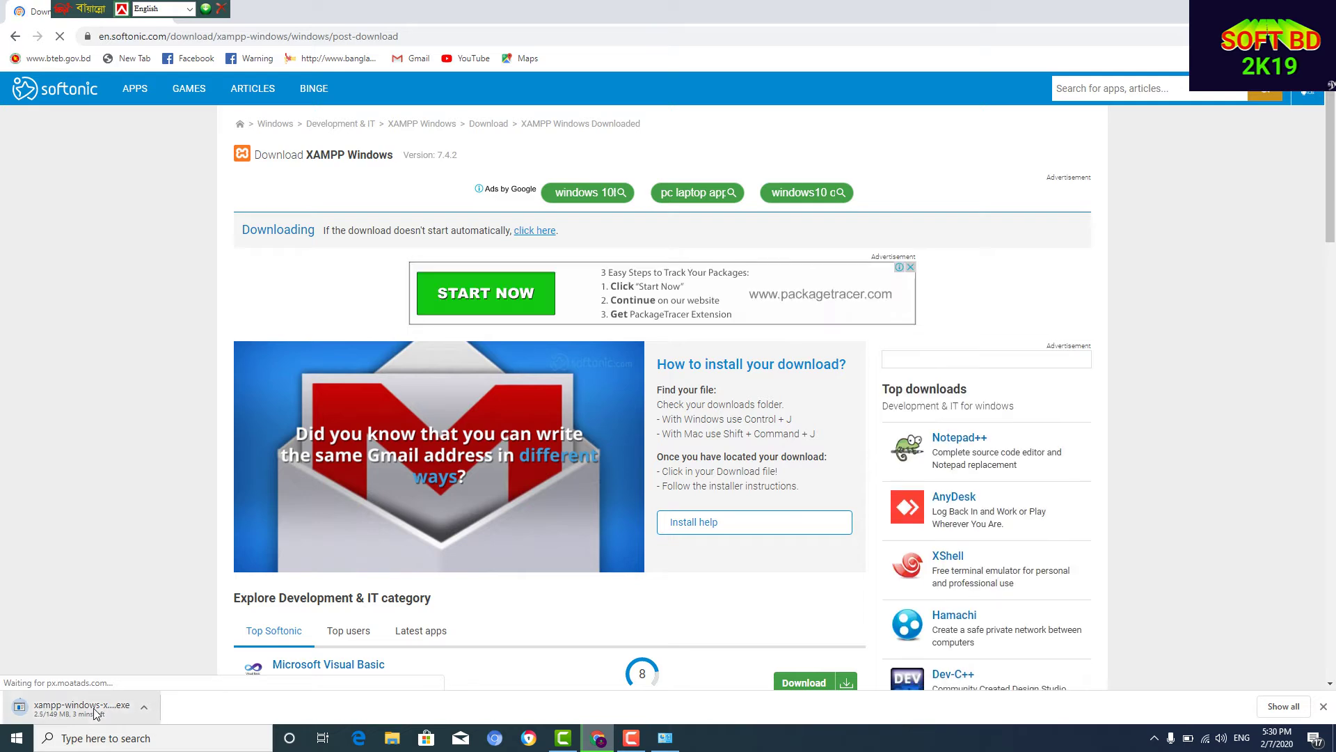
# - Cancel the running download of the XAMPP installer
pyautogui.rightClick(49, 709)
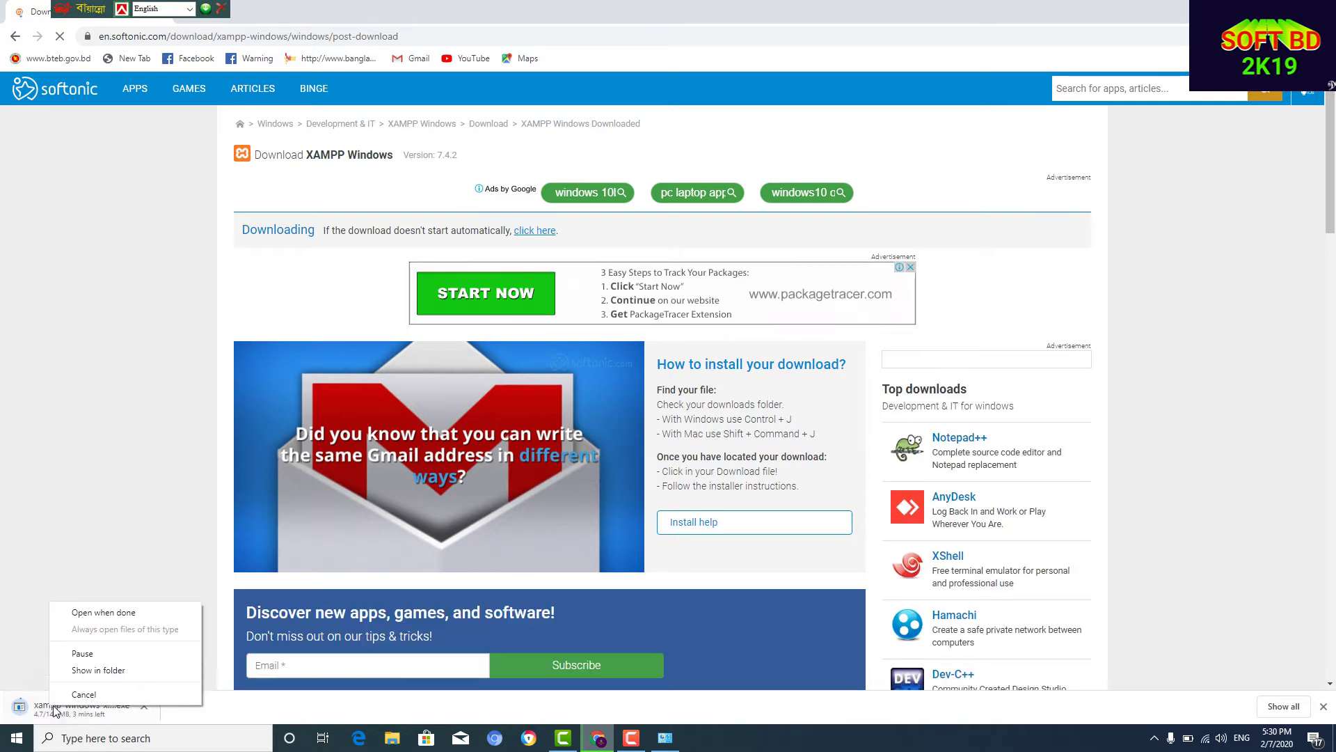
pyautogui.rightClick(75, 708)
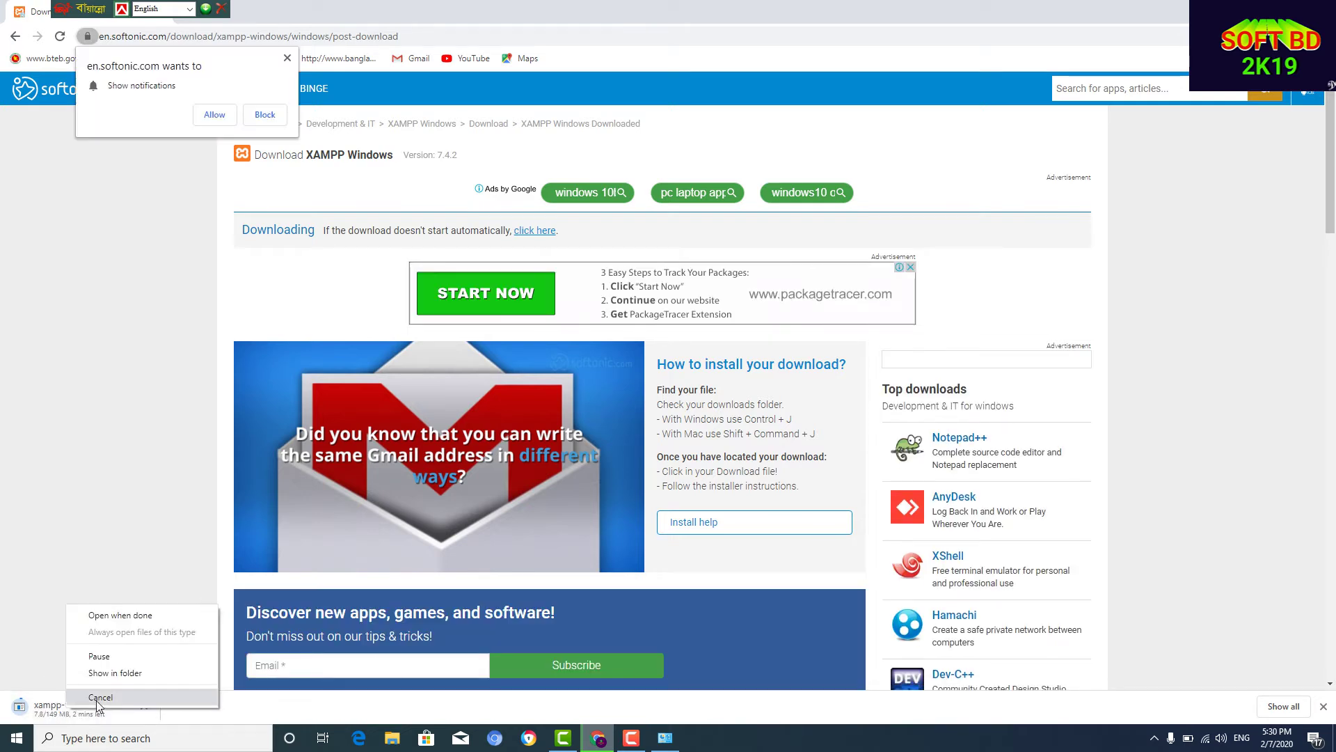
pyautogui.click(97, 698)
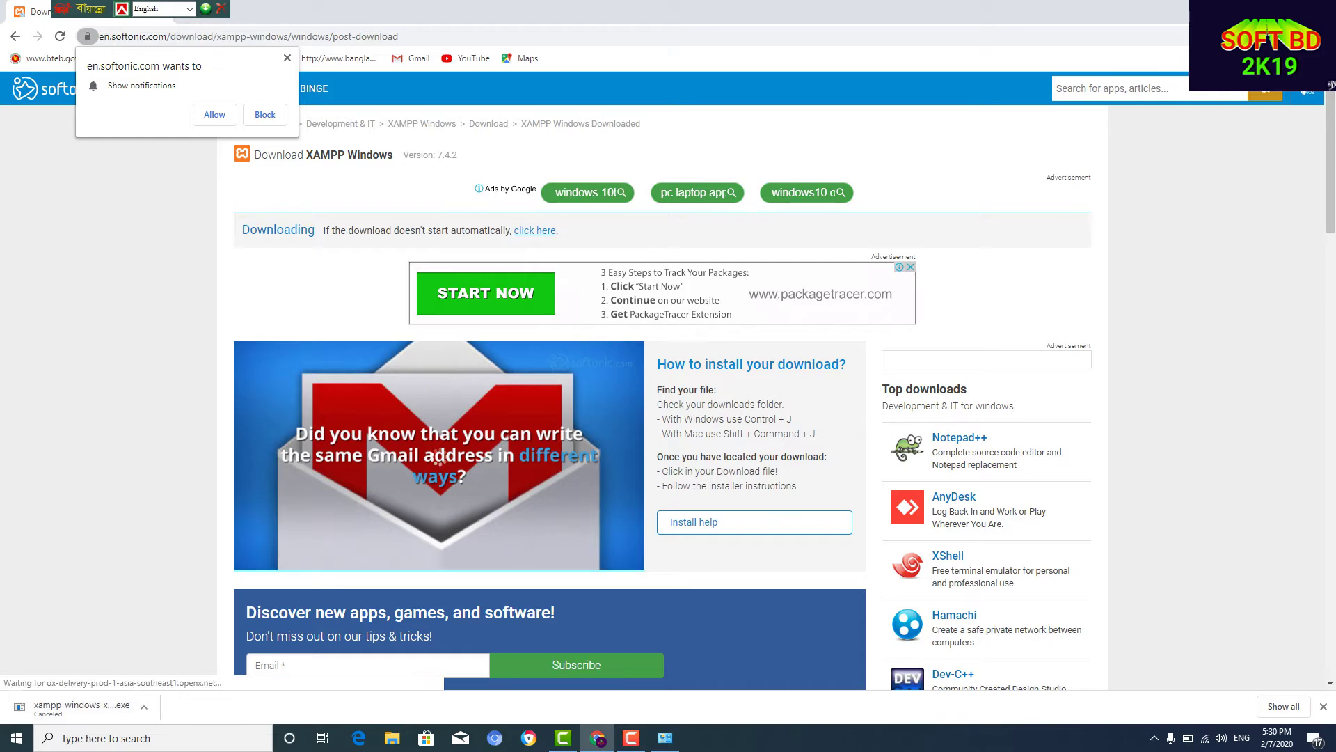
# - Run the already downloaded xampp-windows-x64-7.4.2-0-VC15 installer from the Downloads folder and minimize the folder window
pyautogui.press('super+d')
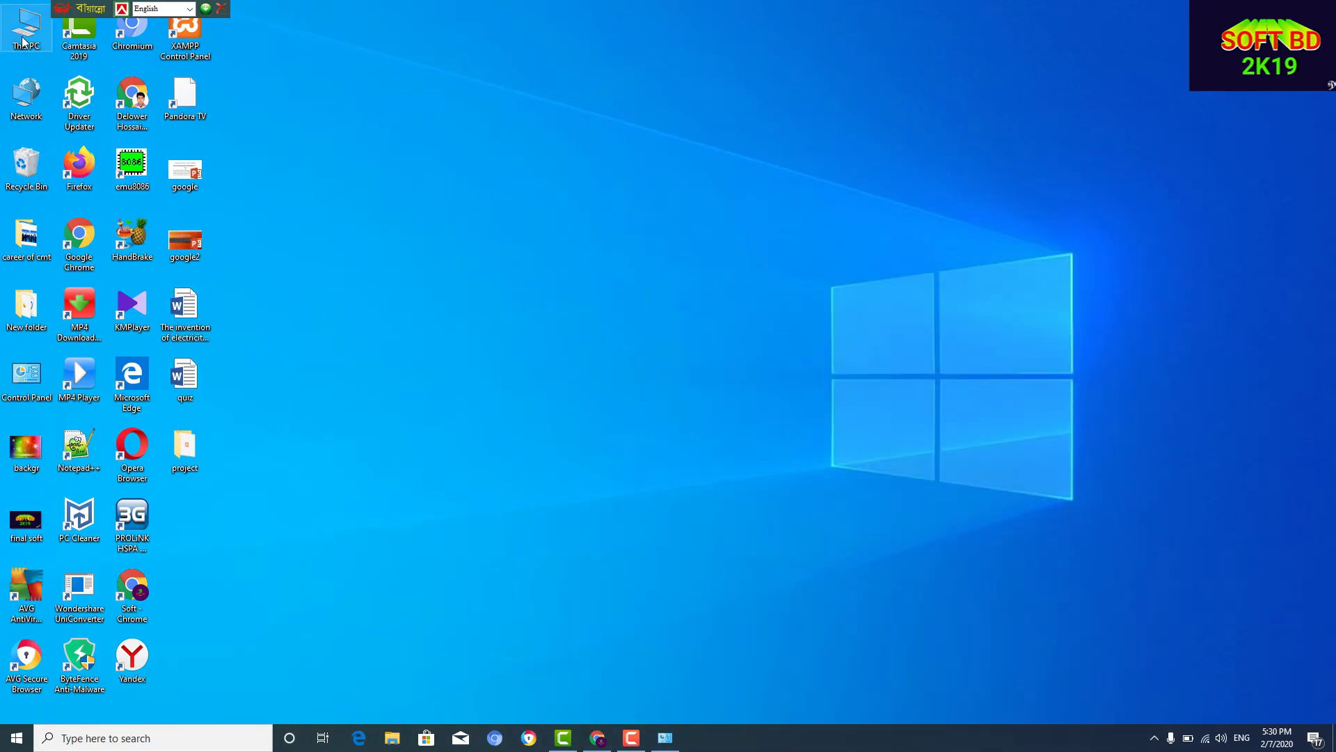
pyautogui.doubleClick(23, 42)
pyautogui.click(516, 433)
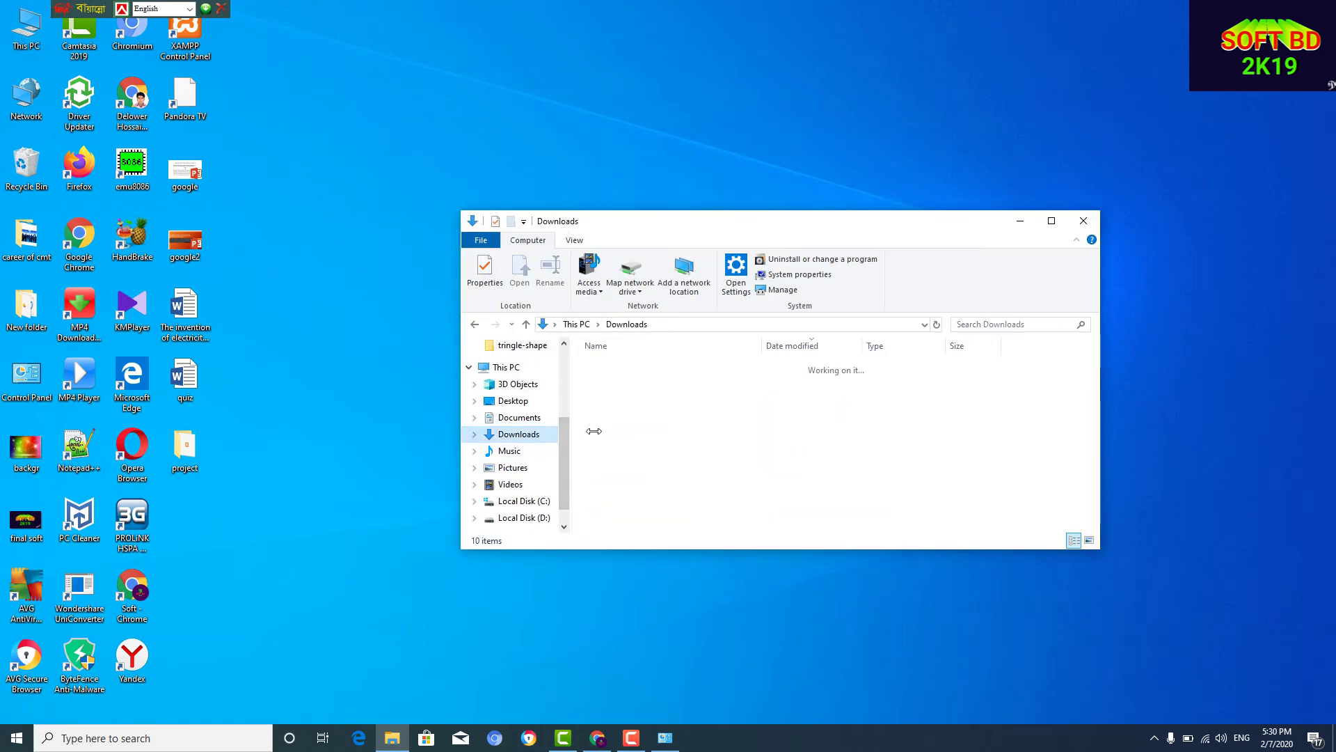
pyautogui.click(632, 389)
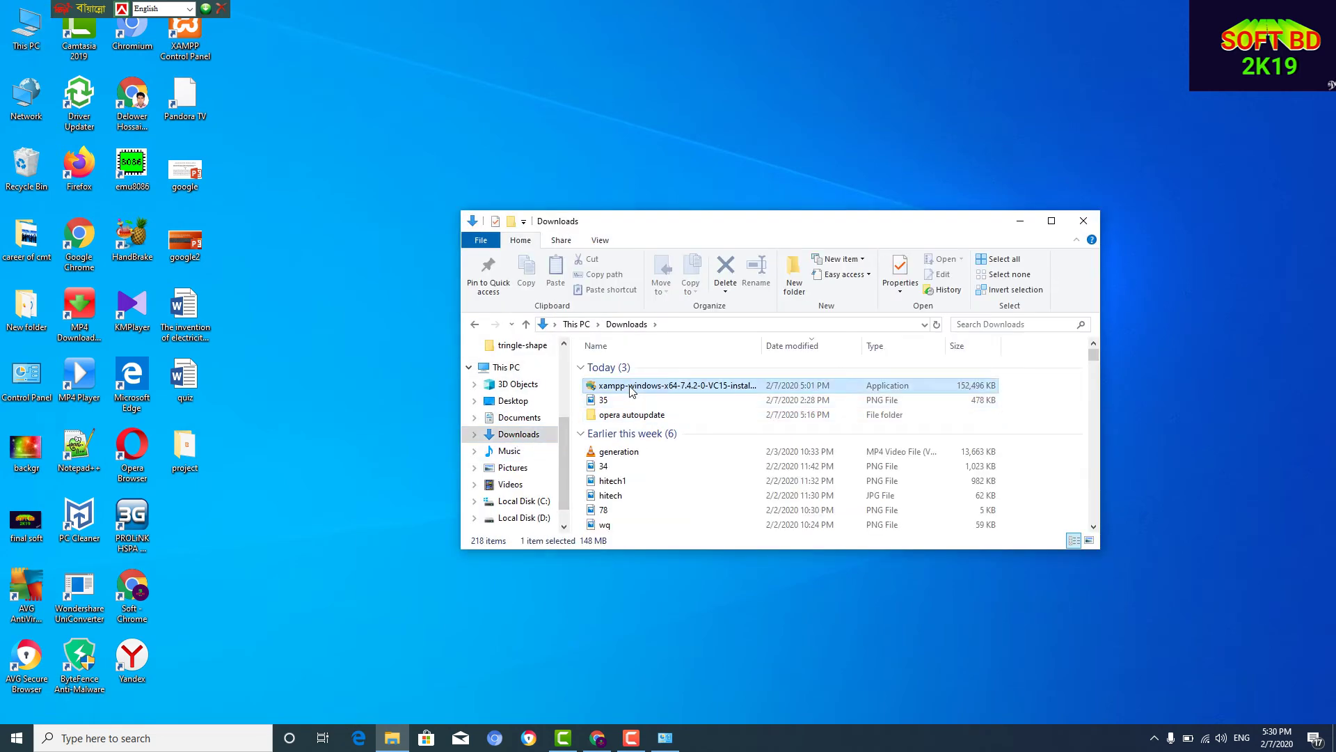
pyautogui.doubleClick(632, 388)
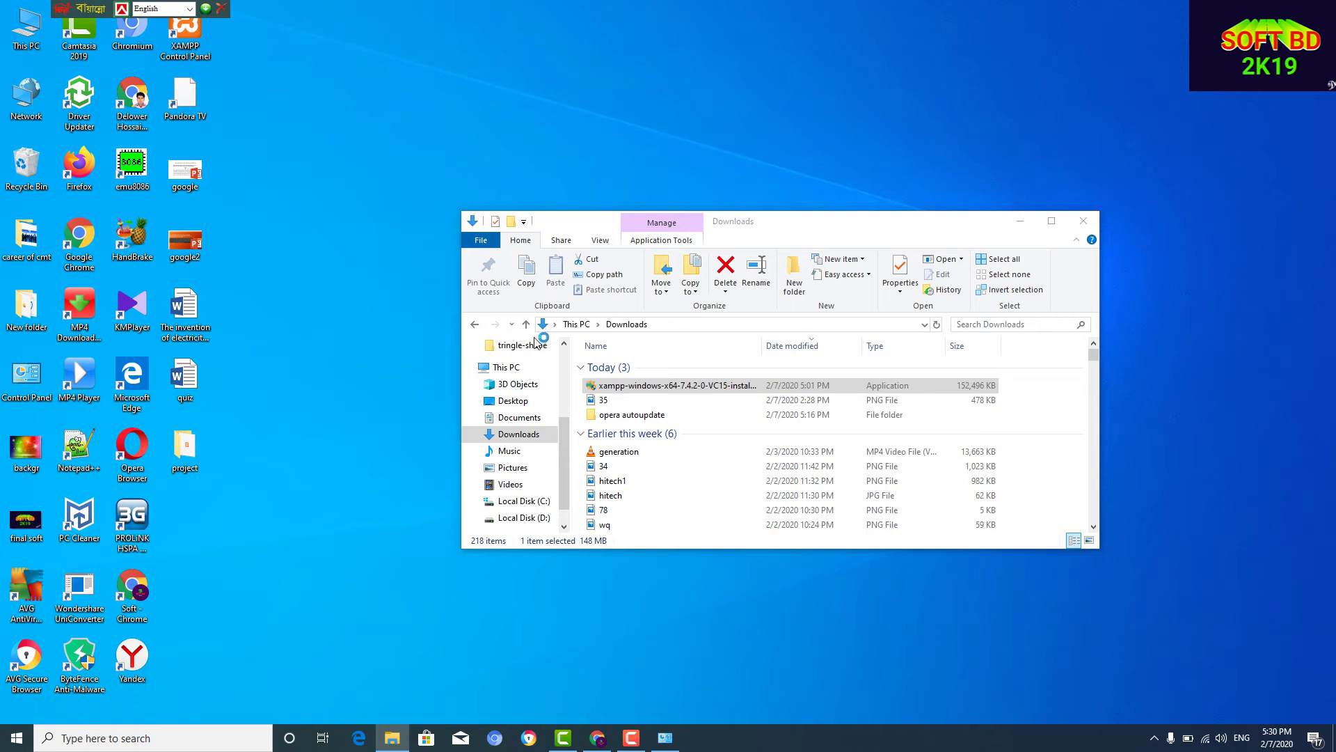
pyautogui.click(643, 306)
pyautogui.click(1020, 220)
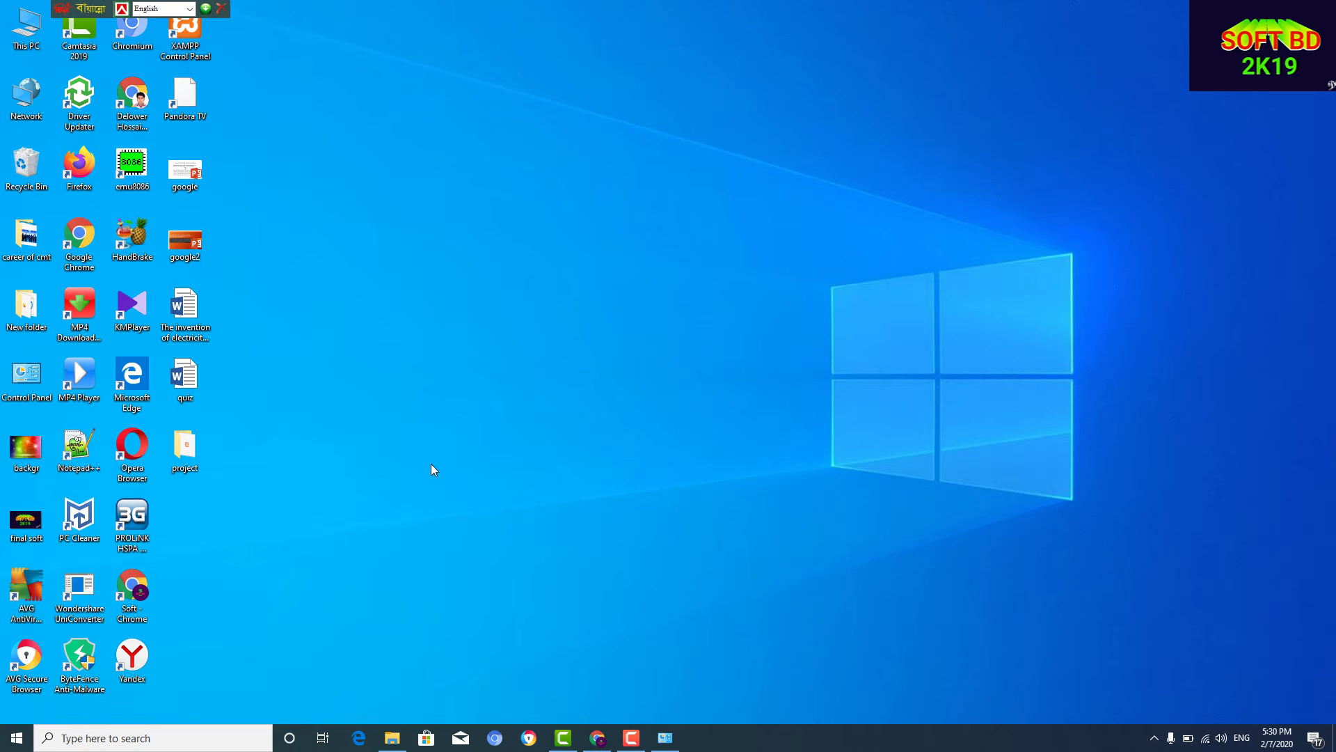
# - Acknowledge the User Account Control warning and advance the XAMPP setup wizard to the installation folder page
pyautogui.rightClick(827, 133)
pyautogui.click(867, 174)
pyautogui.click(638, 409)
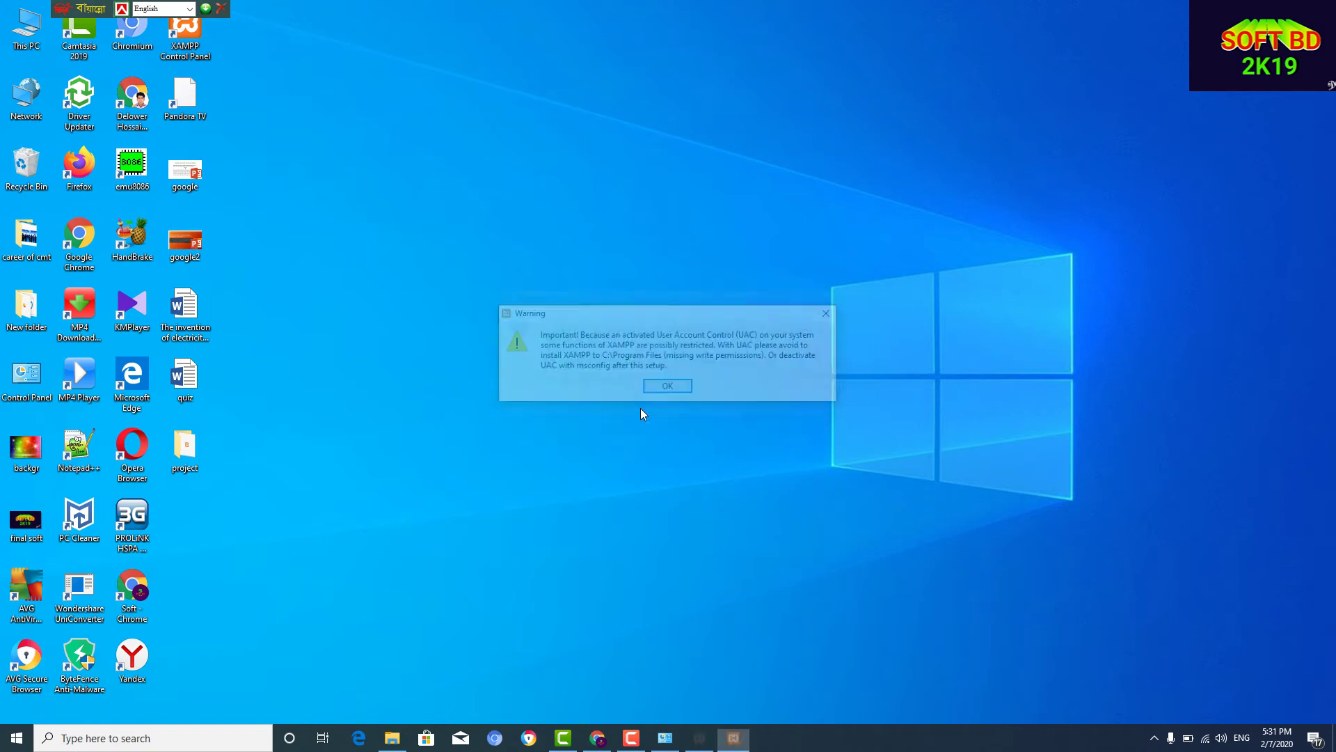
pyautogui.click(671, 390)
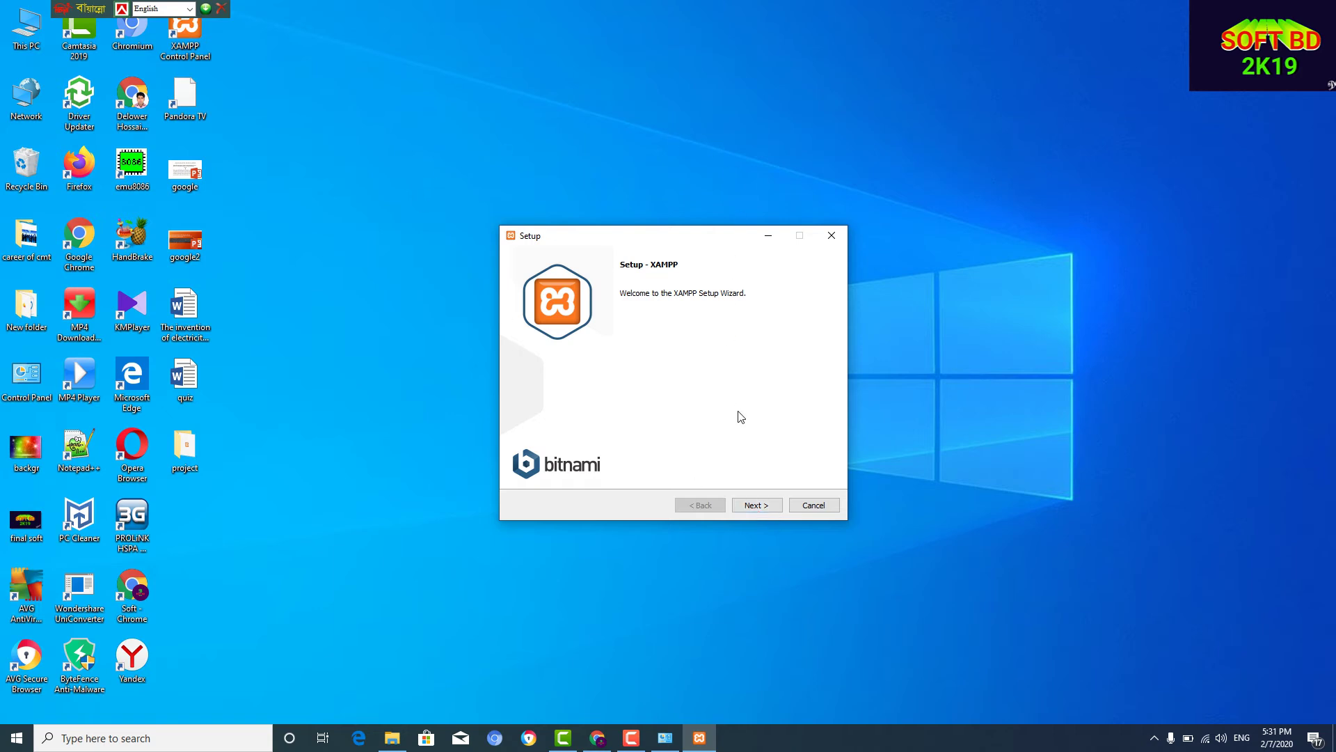
pyautogui.click(751, 506)
pyautogui.click(751, 506)
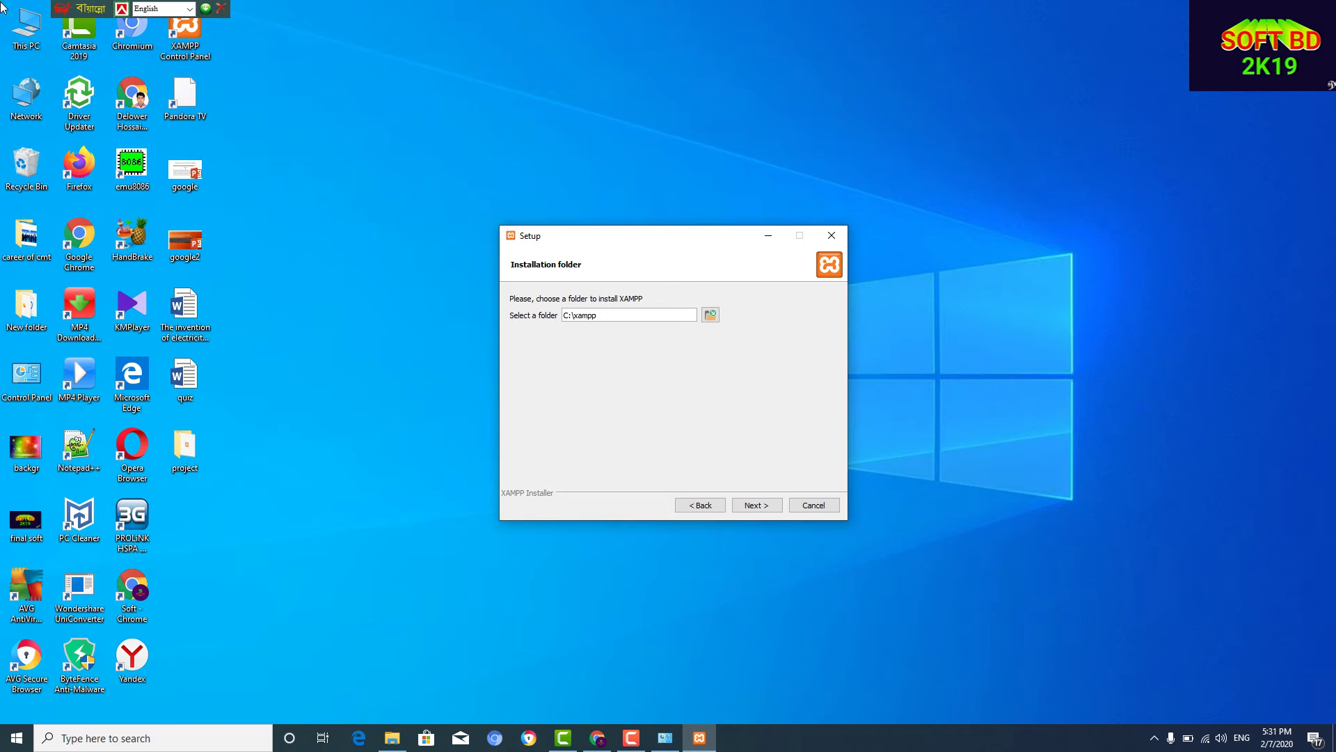
# - Check Local Disk (C:) for an existing xampp folder, then minimize the folder window to return to the setup wizard
pyautogui.doubleClick(26, 26)
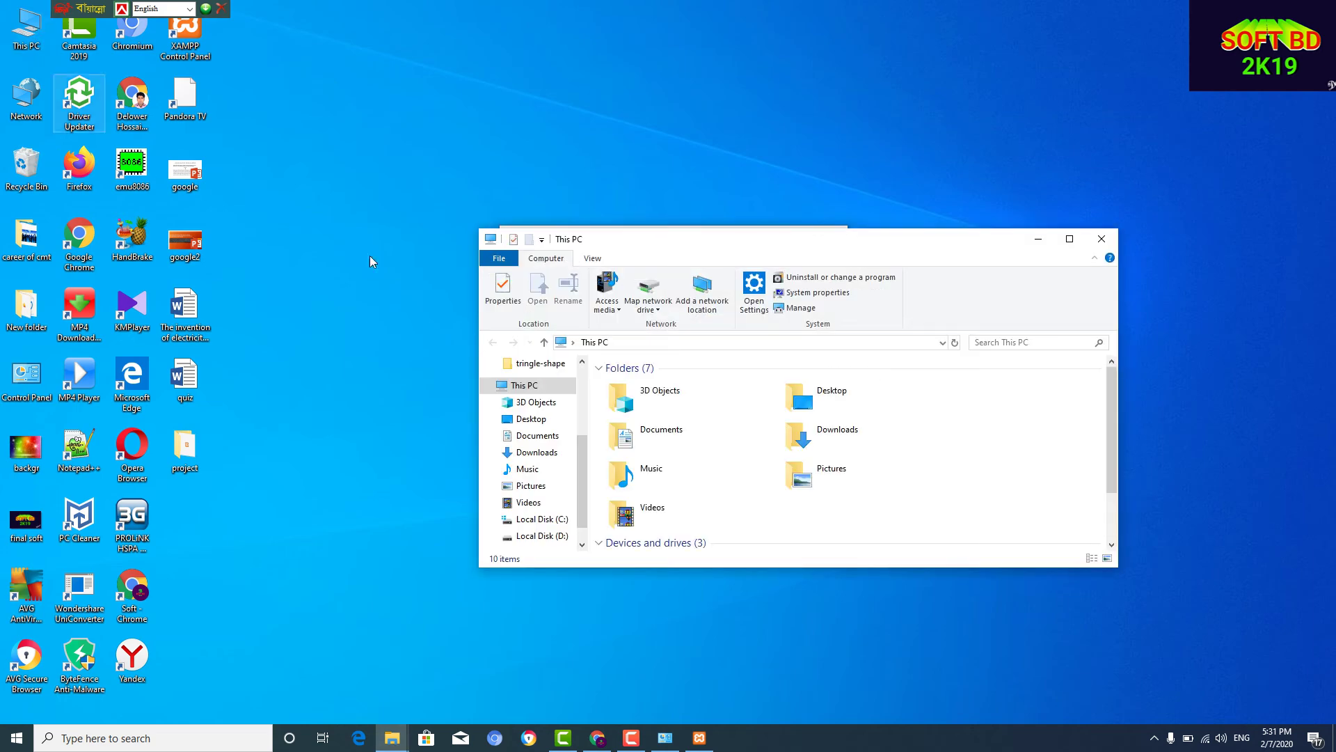
pyautogui.scroll(-2, 661, 480)
pyautogui.click(686, 492)
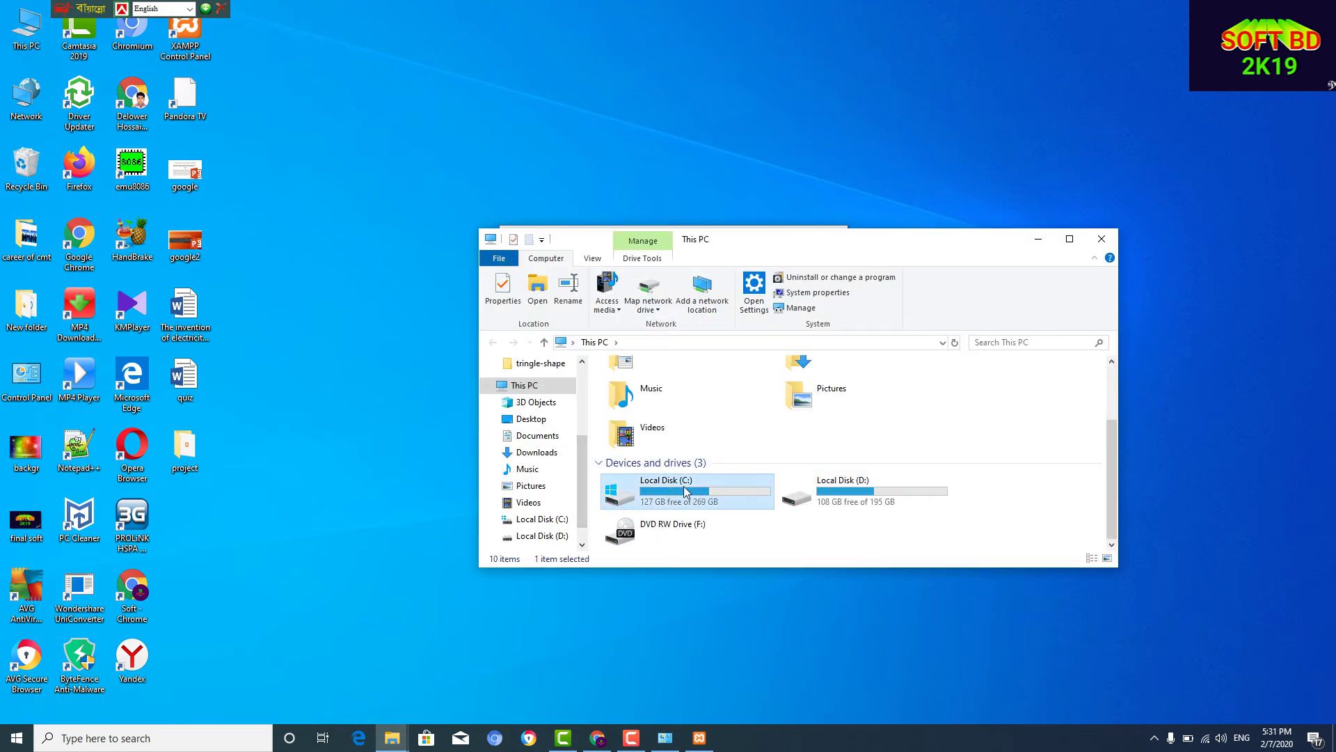
pyautogui.doubleClick(685, 491)
pyautogui.scroll(-2, 676, 487)
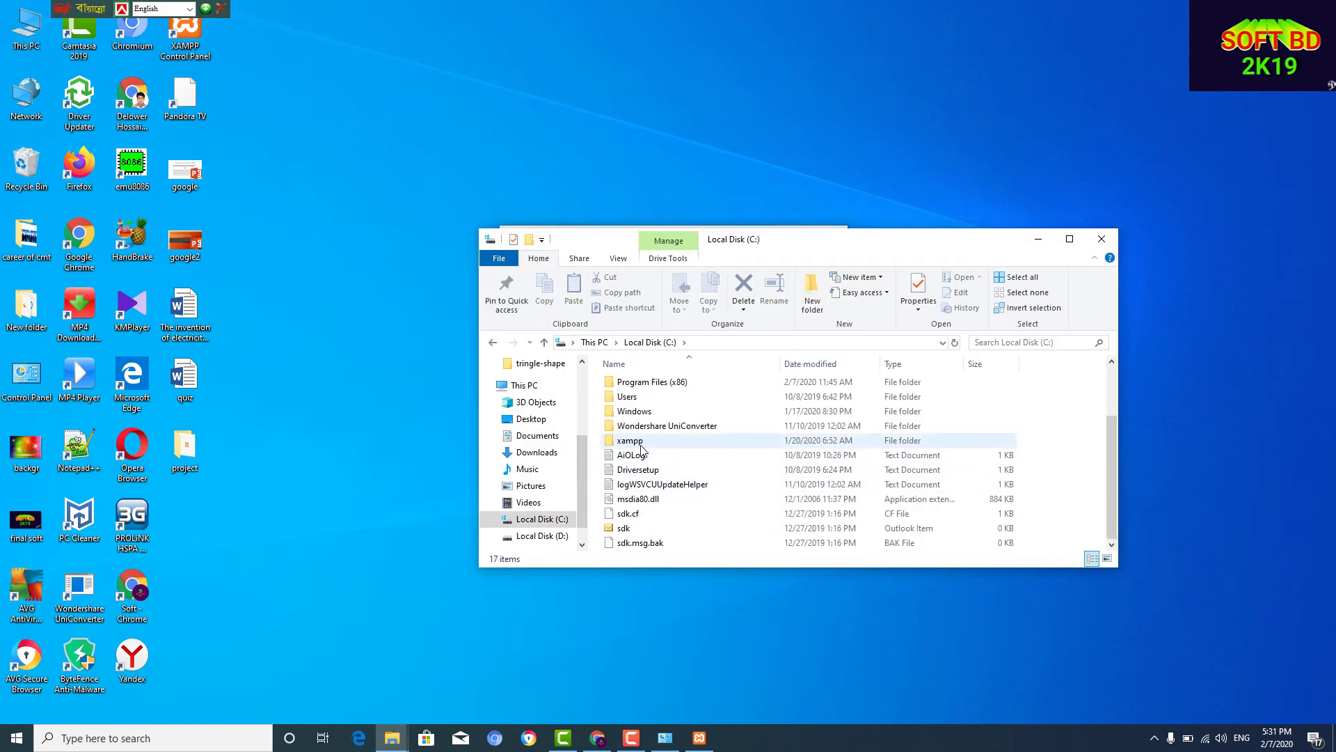
pyautogui.click(1039, 240)
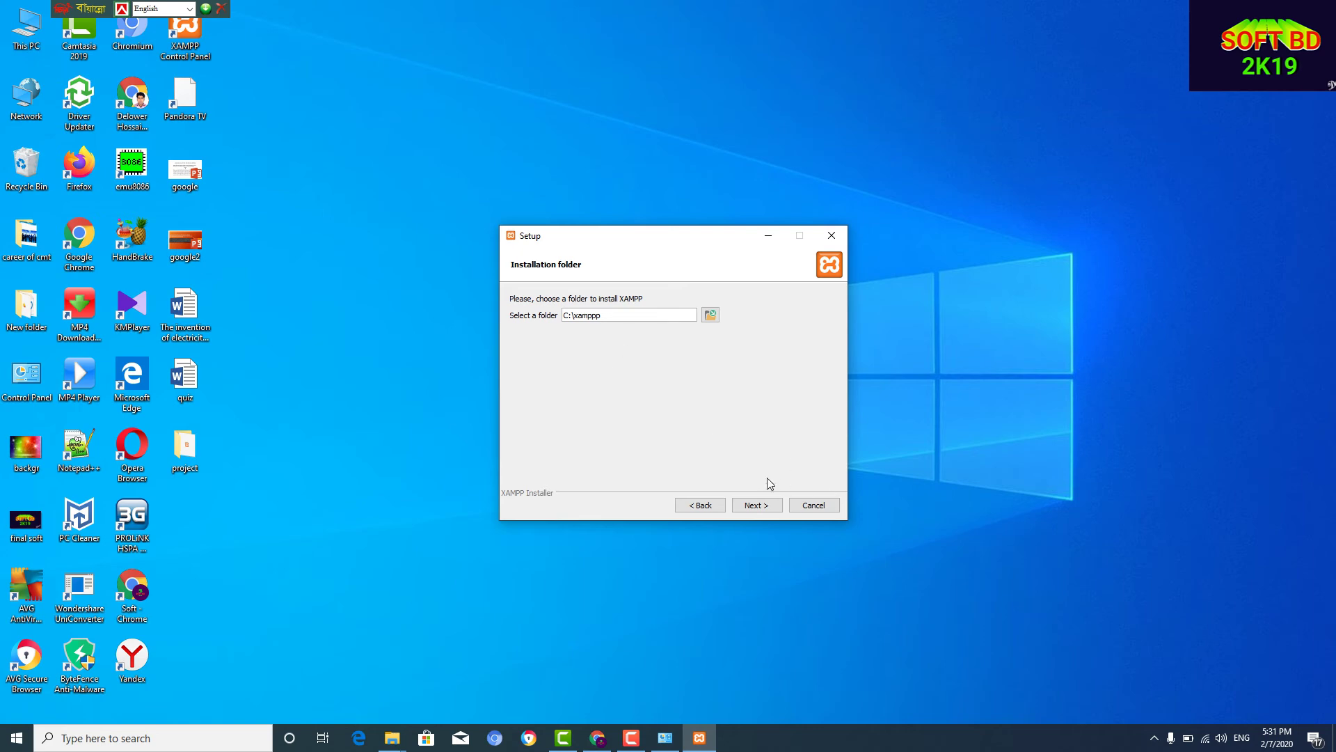
# - Accept C:\xamppp as the installation folder, continue past the Bitnami page, close the opened browser window and start installing XAMPP
pyautogui.click(759, 509)
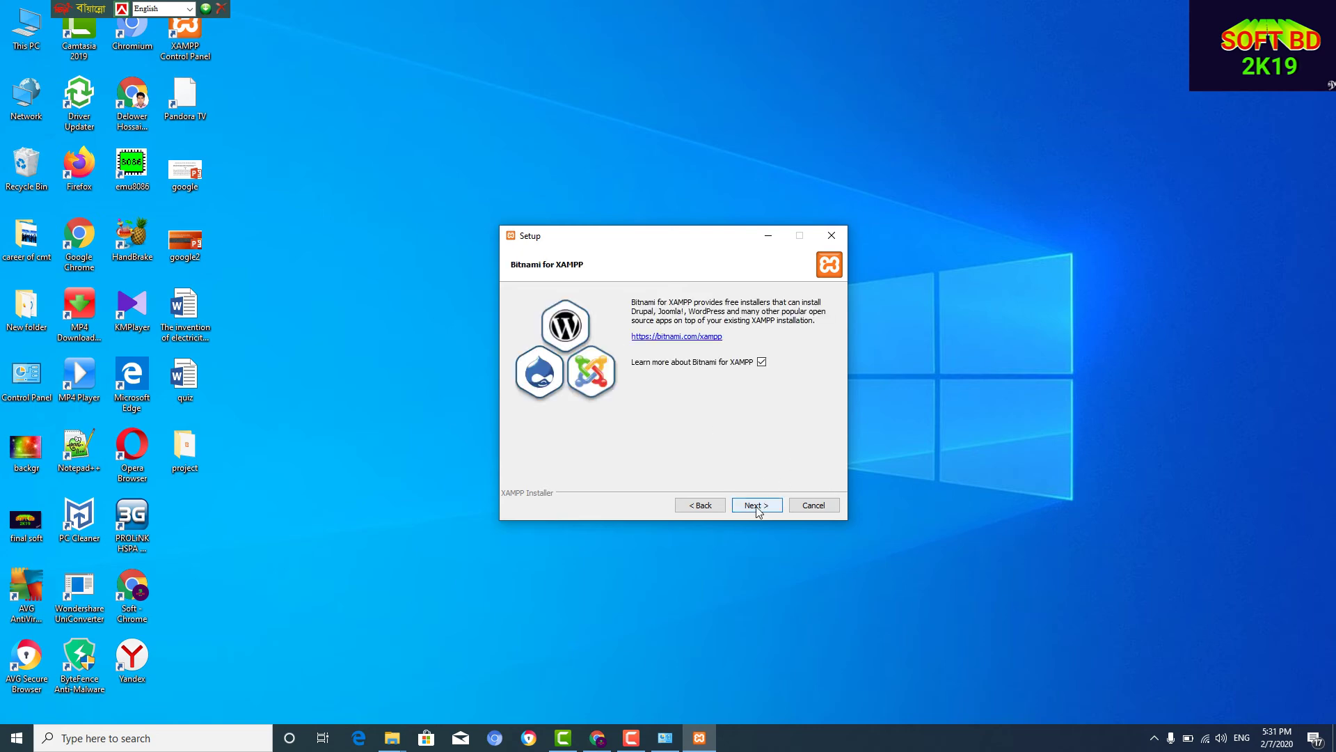
pyautogui.click(757, 506)
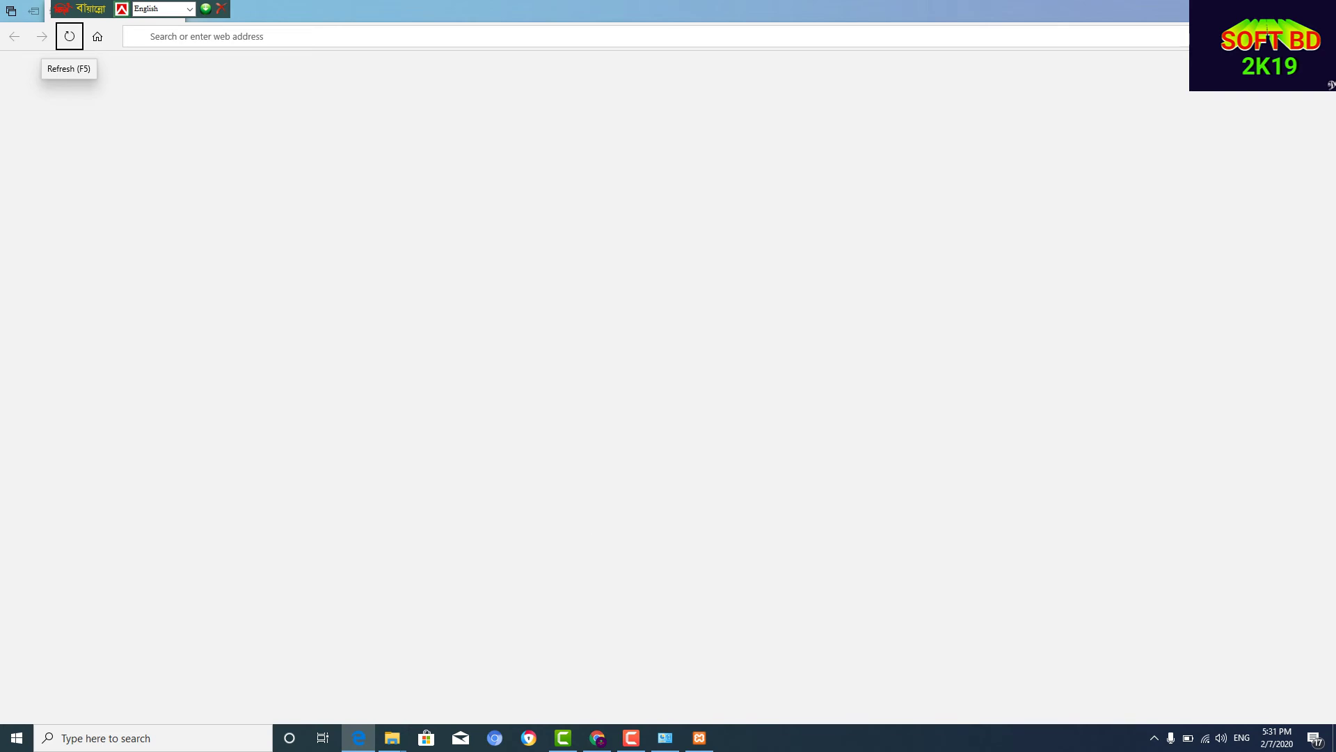
pyautogui.hotkey('alt', 'F4')
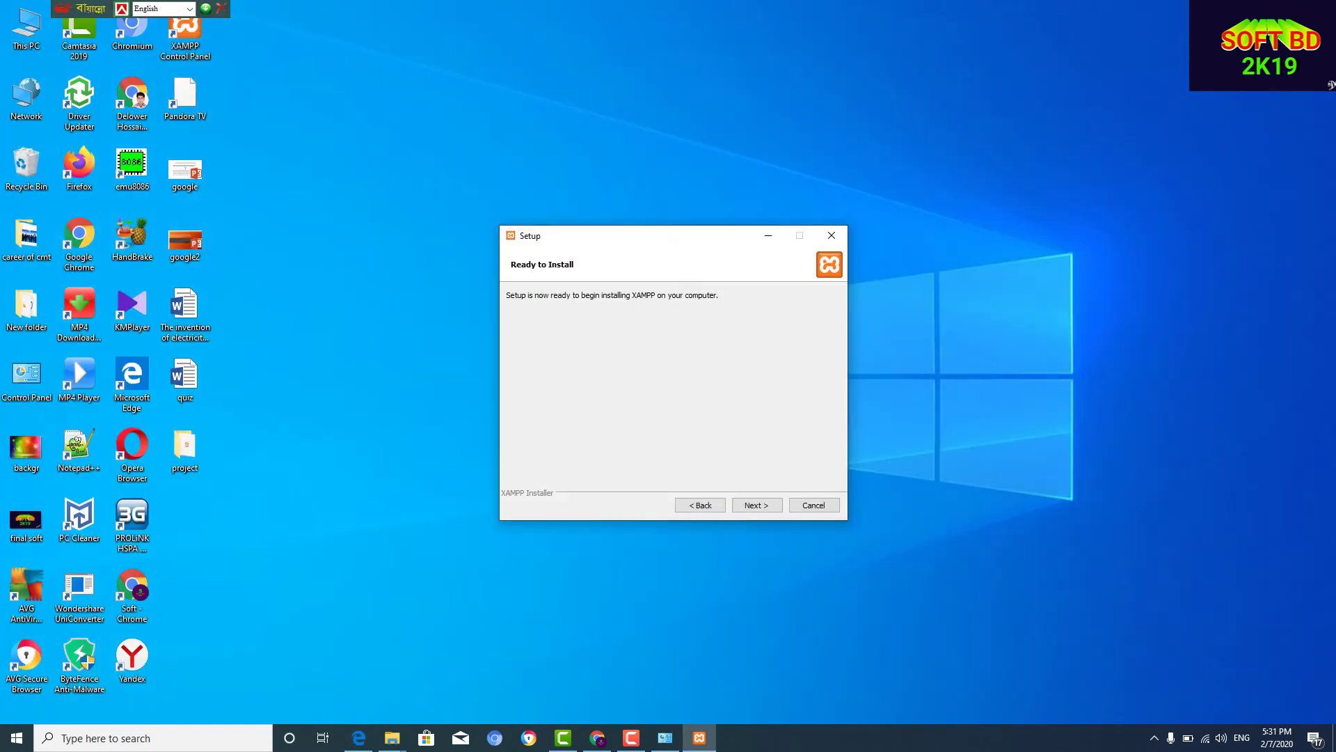
pyautogui.click(766, 506)
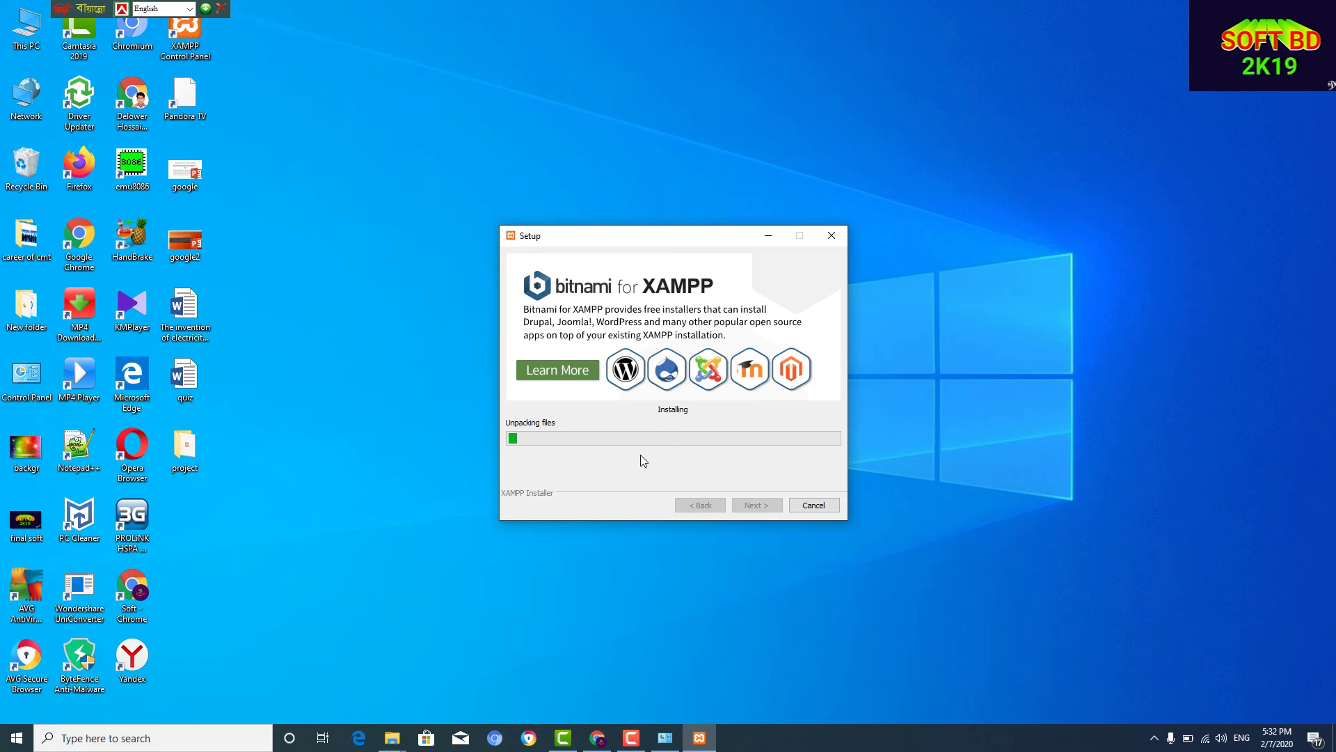
# - Abort the running XAMPP installation and confirm the cancellation
pyautogui.click(814, 506)
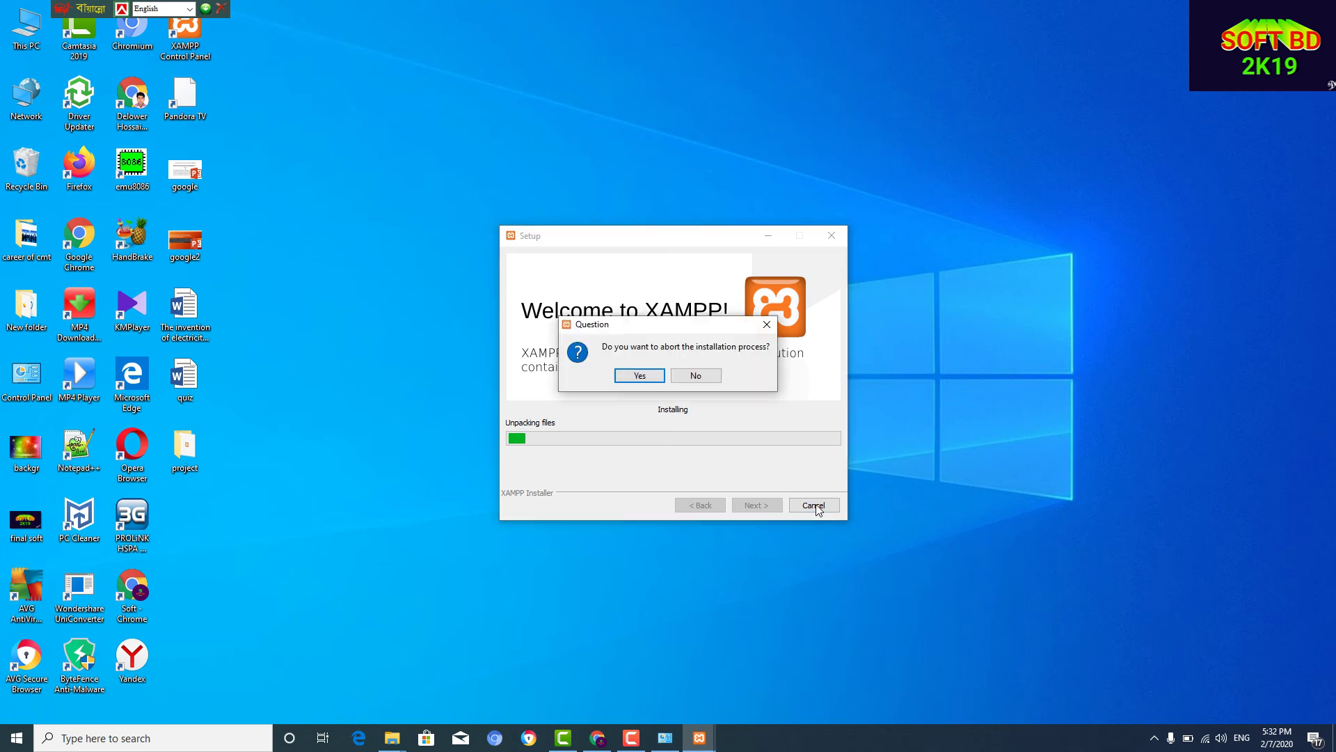
pyautogui.click(640, 376)
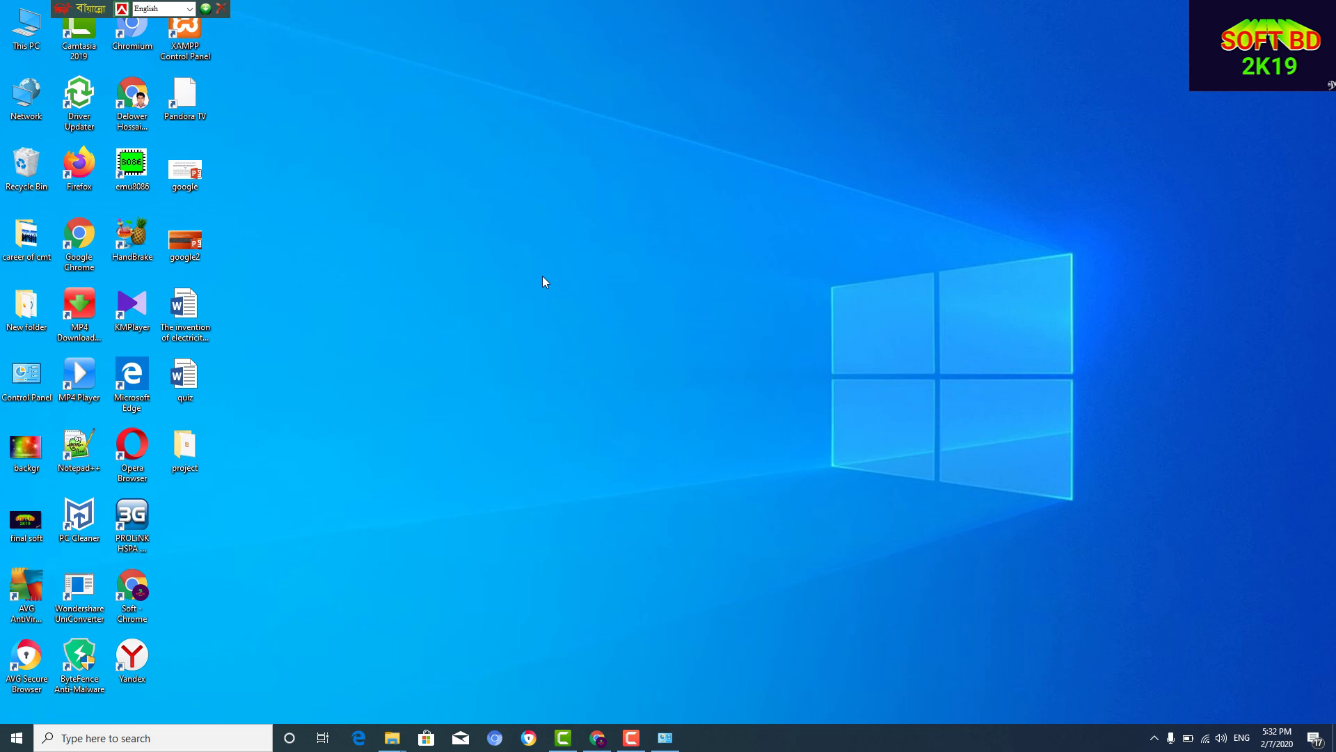
# - Check the contents of the xamppp folder on Local Disk (C:), then delete that folder
pyautogui.doubleClick(19, 27)
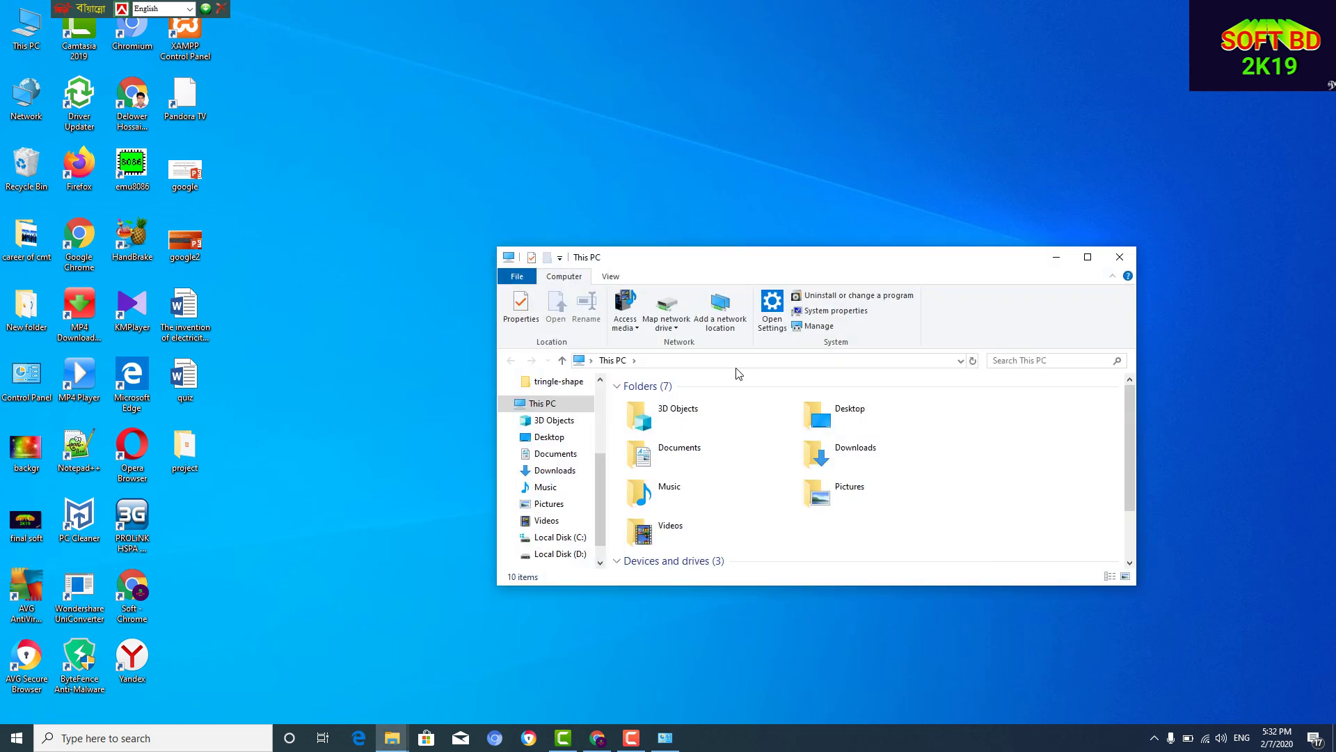
pyautogui.click(1088, 256)
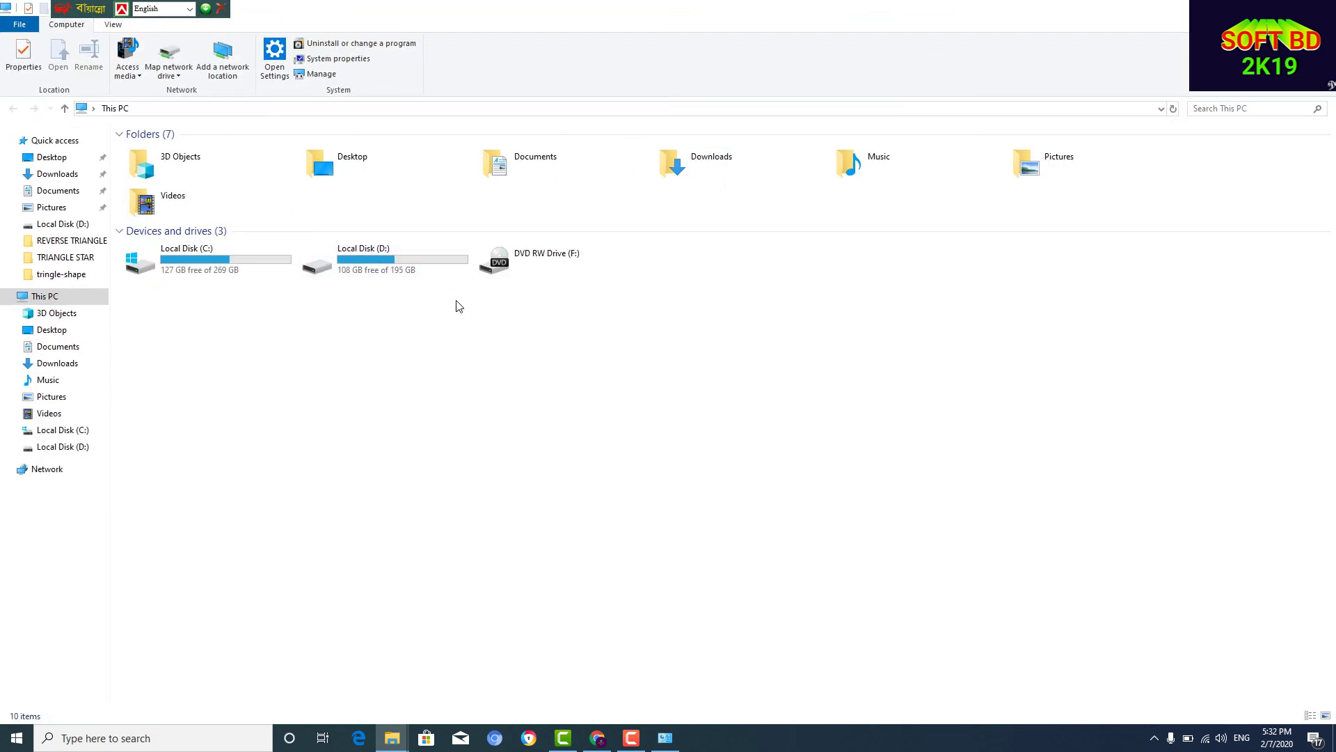
pyautogui.doubleClick(261, 280)
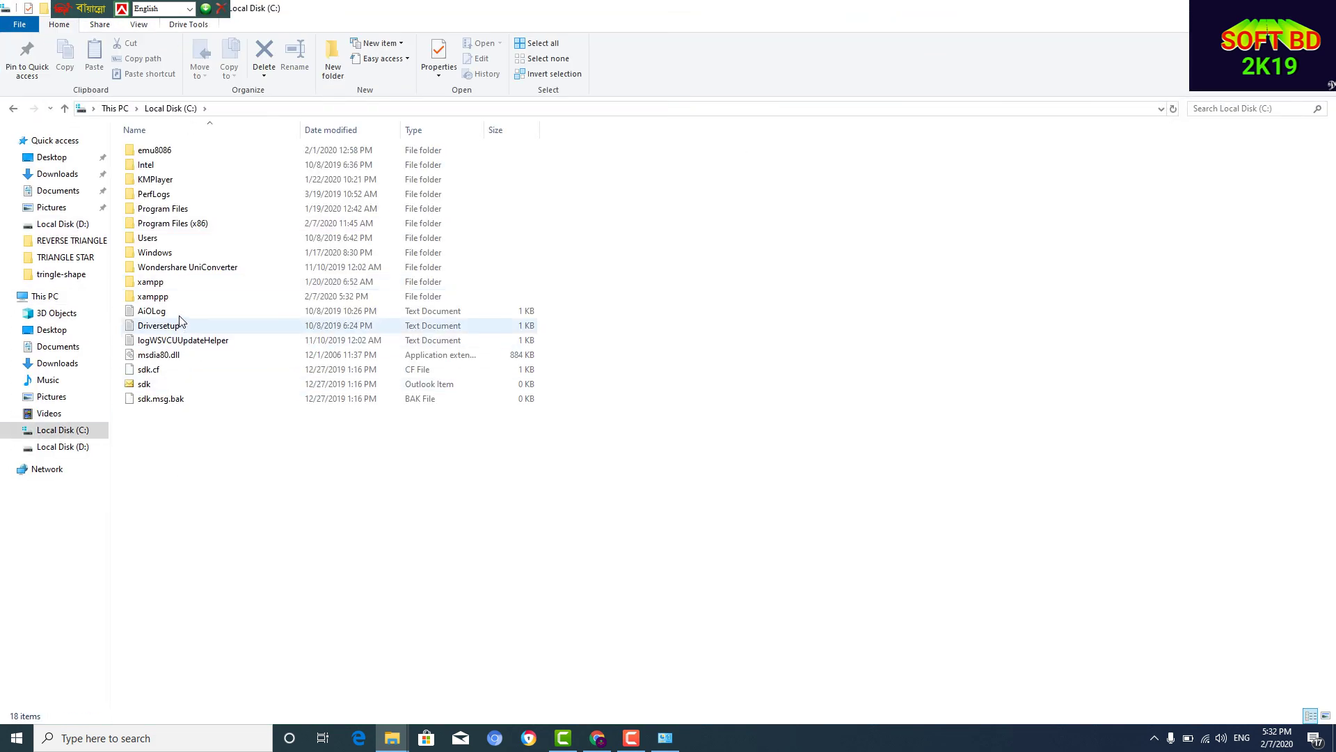
pyautogui.doubleClick(154, 296)
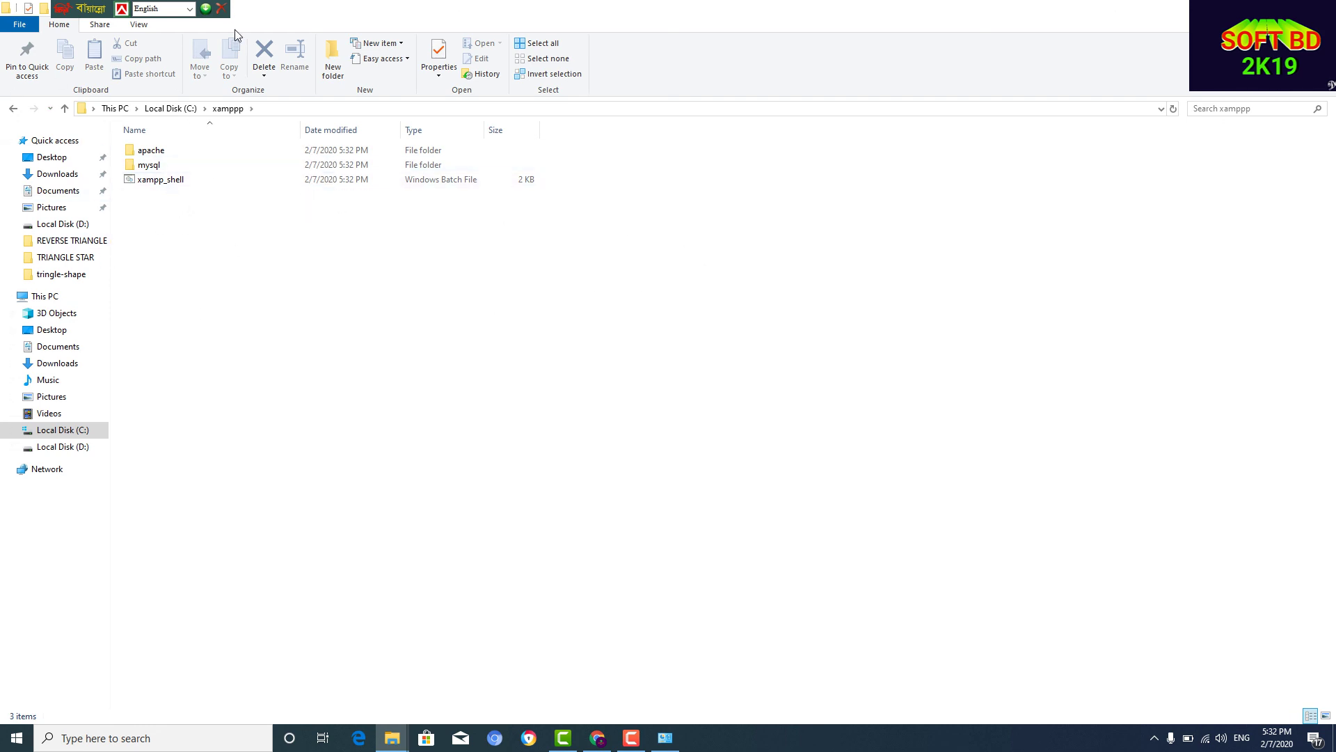
pyautogui.click(12, 108)
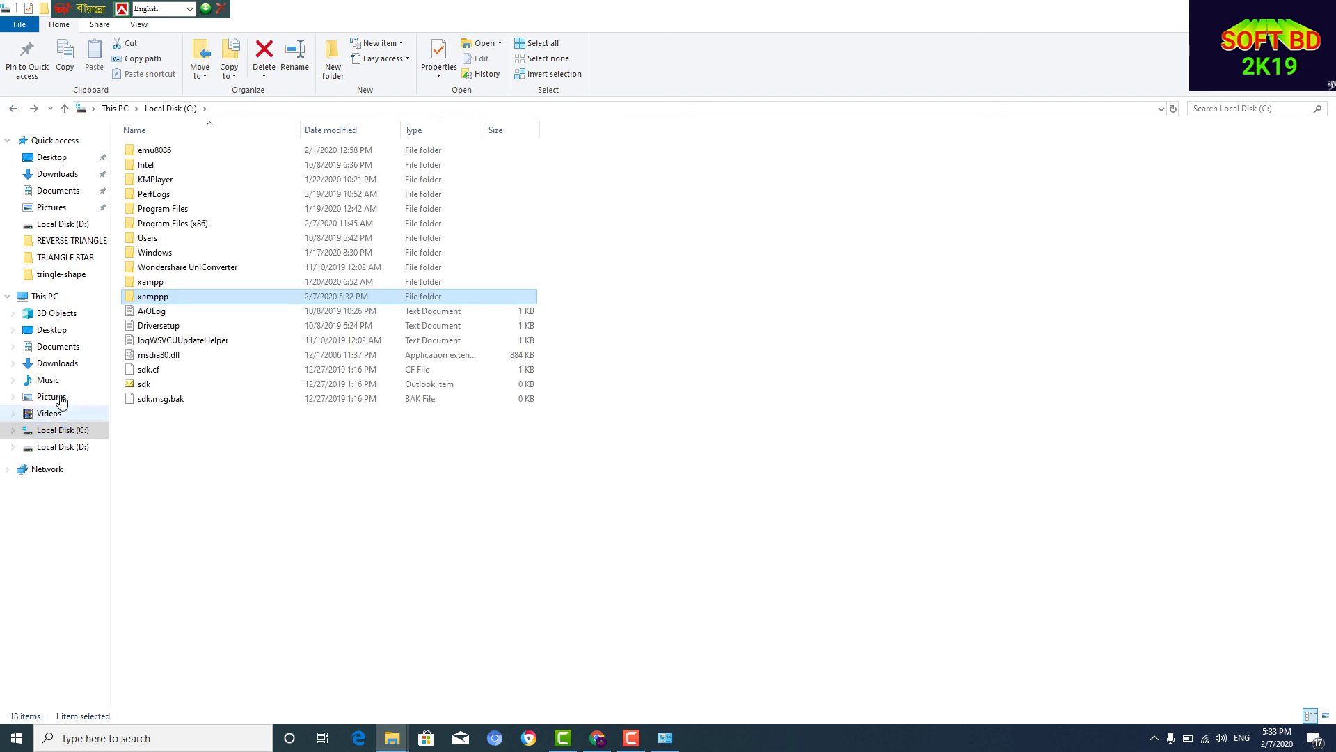
pyautogui.rightClick(147, 298)
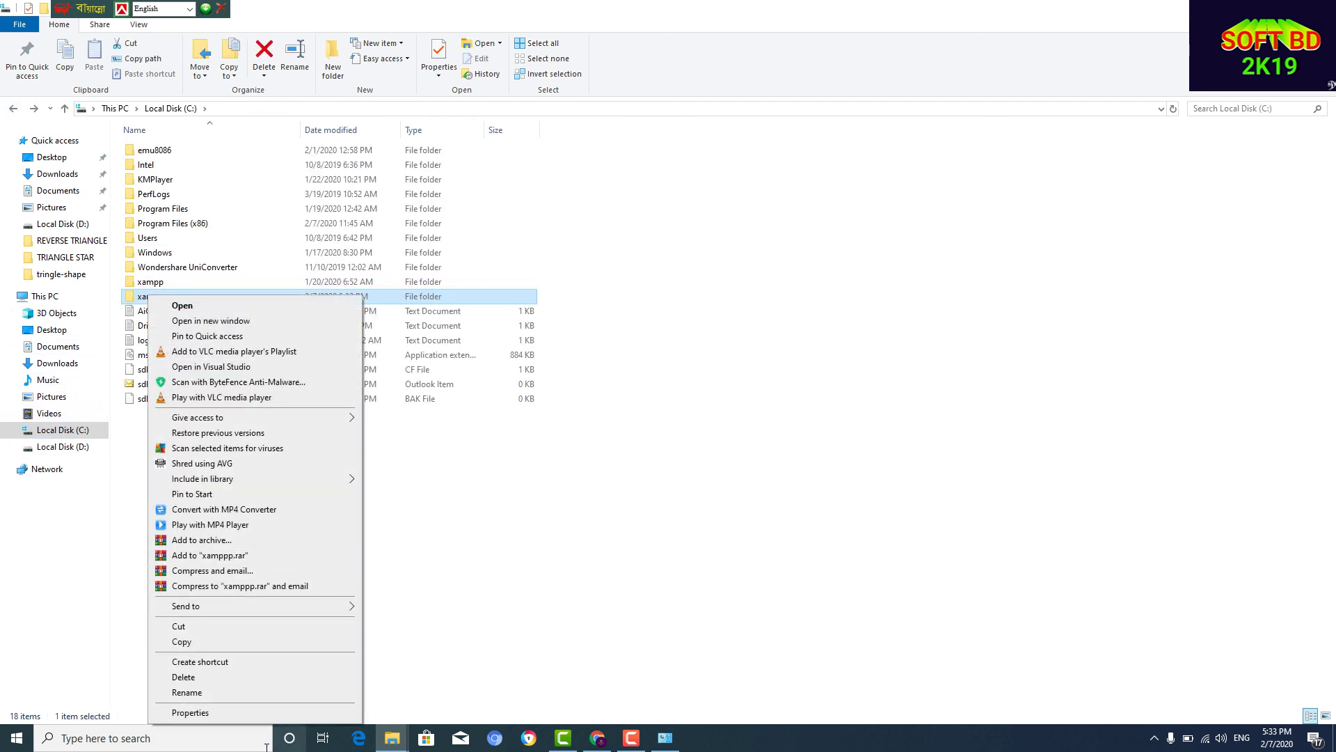
pyautogui.click(185, 677)
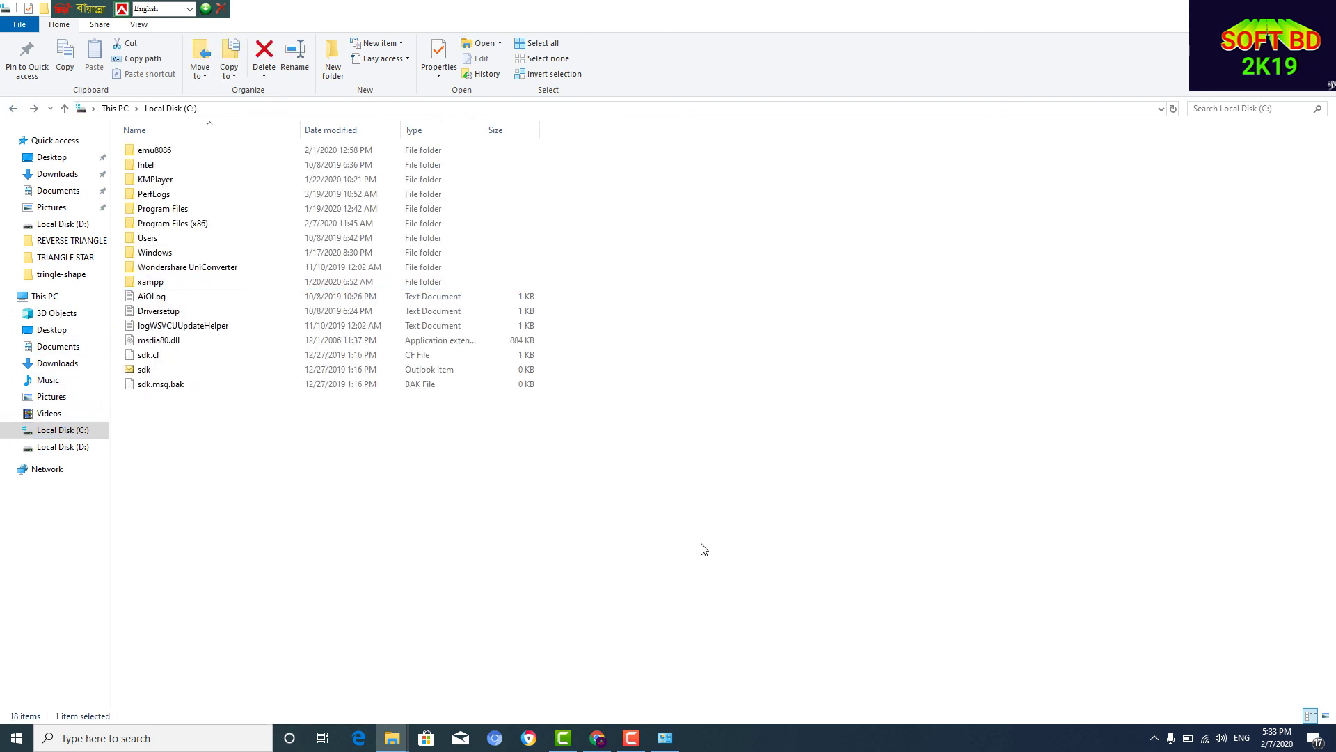
# - Open the existing xampp folder on Local Disk (C:) and examine its files and subfolders
pyautogui.doubleClick(164, 287)
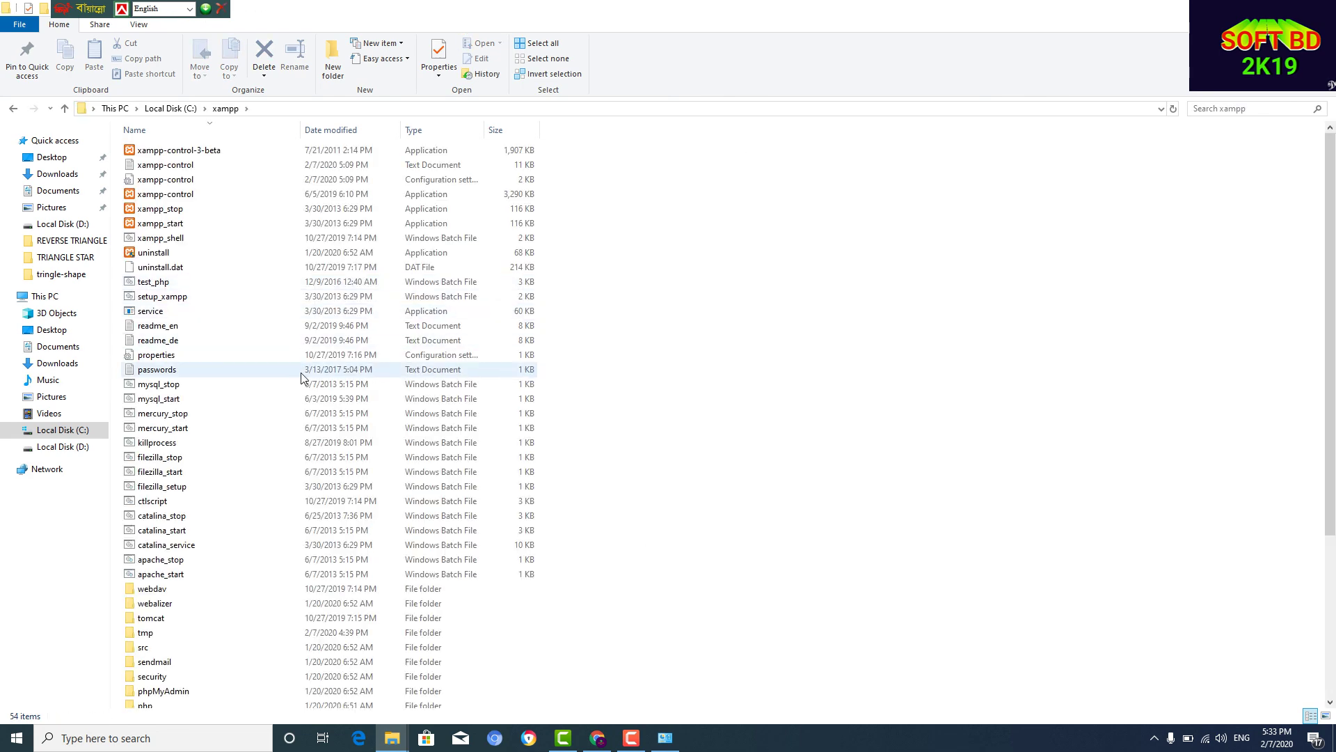
pyautogui.scroll(-2, 301, 389)
pyautogui.scroll(-3, 298, 401)
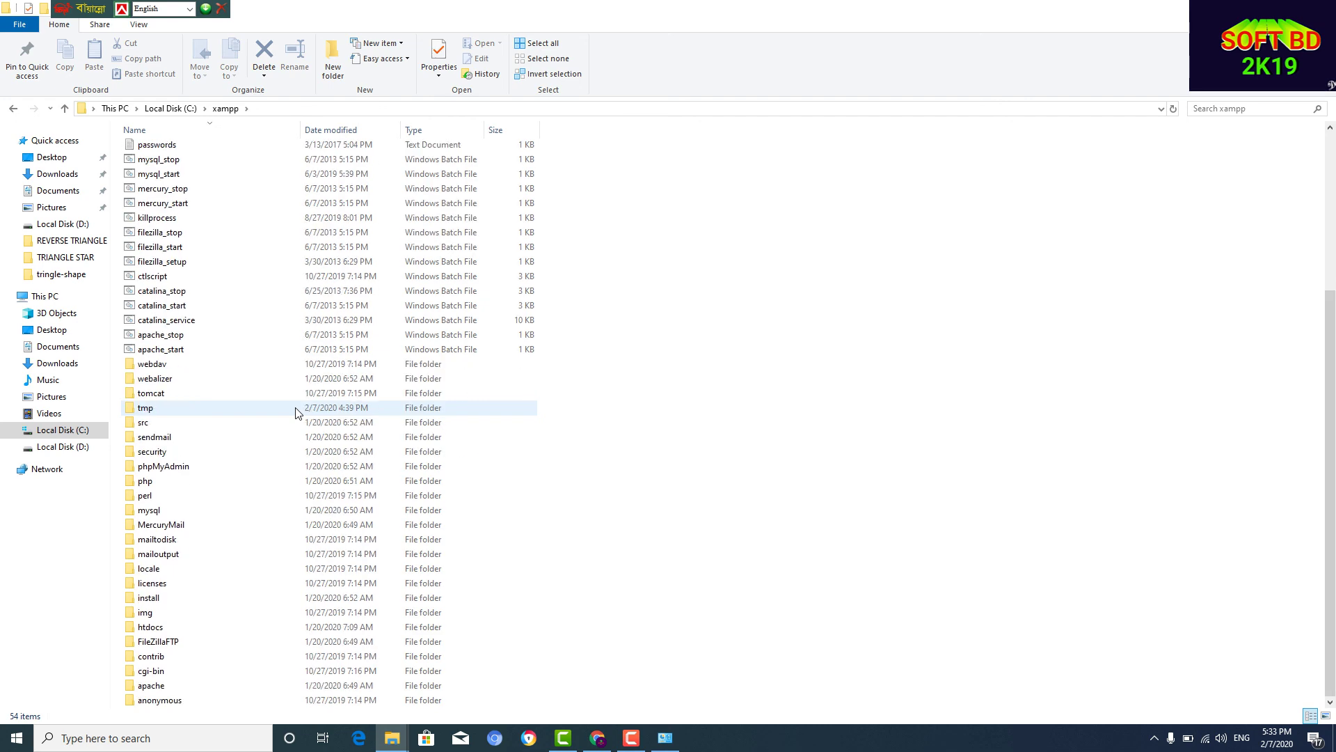
pyautogui.scroll(3, 295, 411)
pyautogui.scroll(3, 296, 410)
pyautogui.scroll(-5, 298, 411)
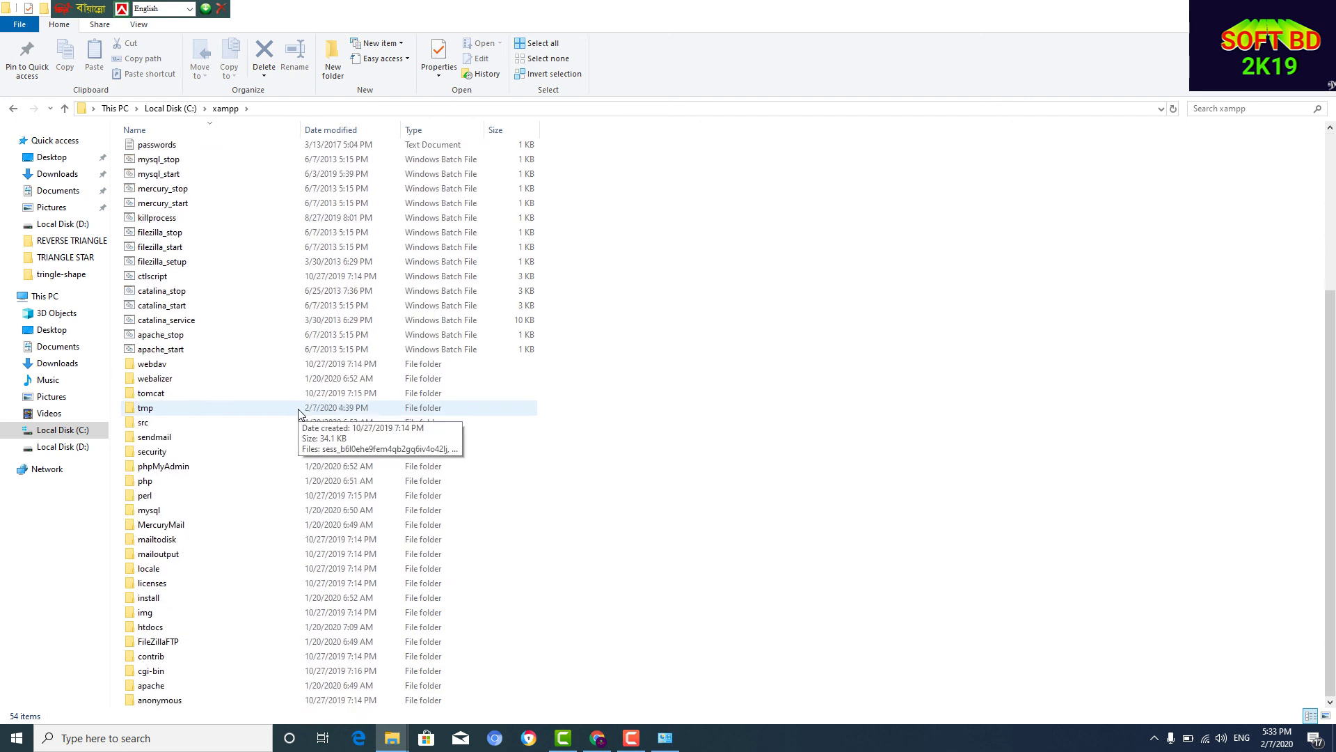
pyautogui.scroll(5, 298, 411)
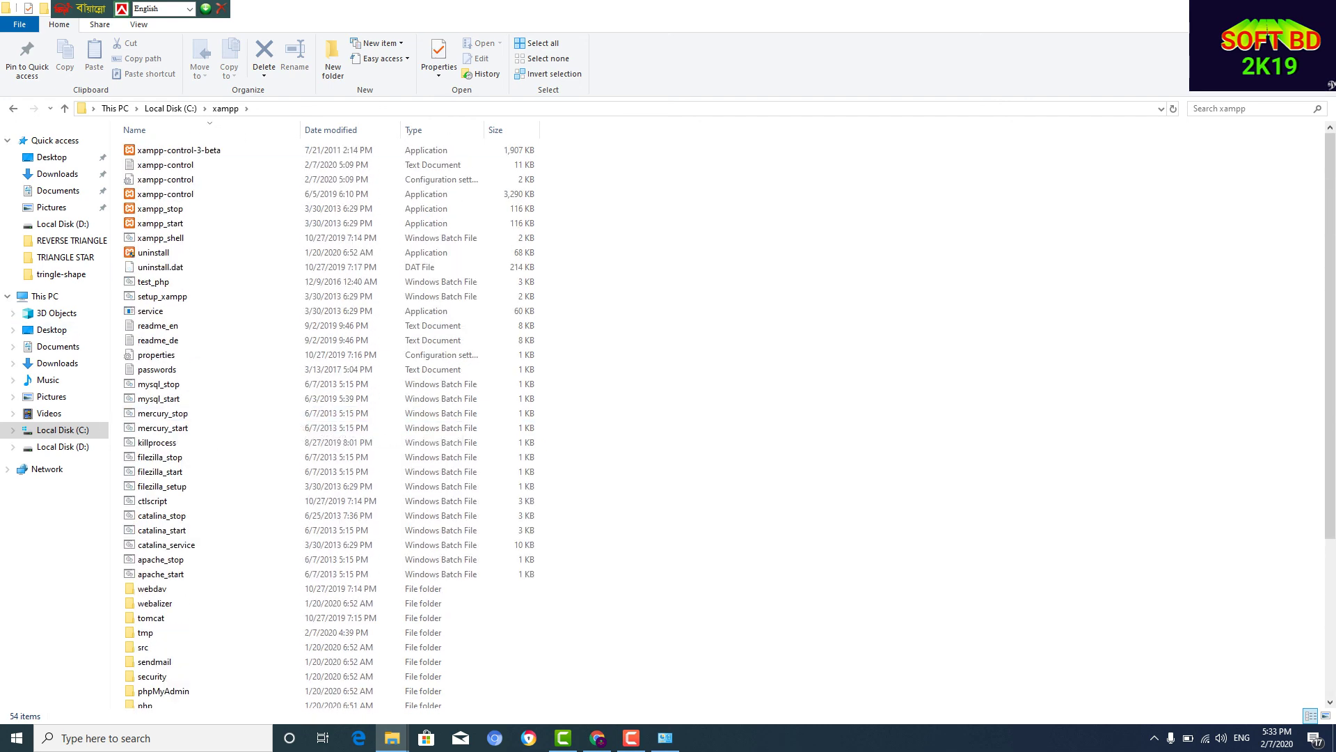
# - Show the desktop and refresh it
pyautogui.press('super+d')
pyautogui.rightClick(604, 187)
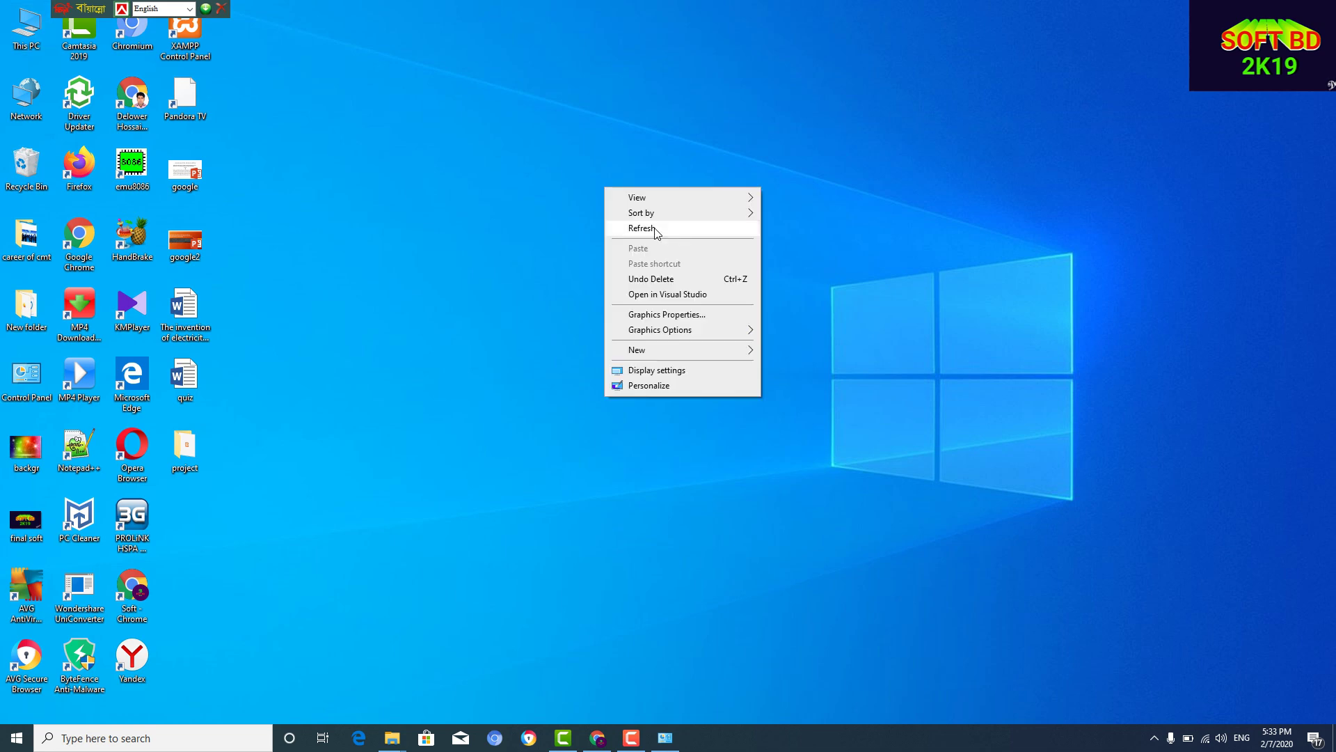
pyautogui.click(653, 229)
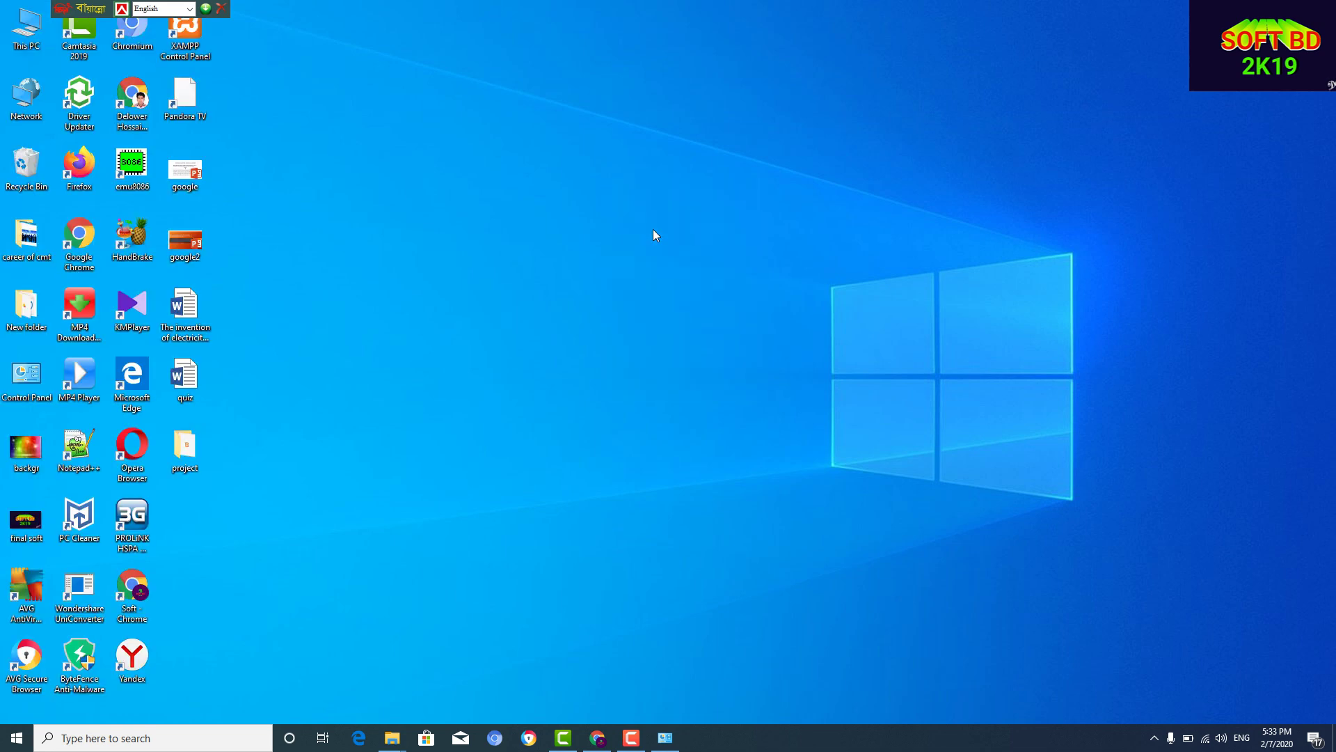